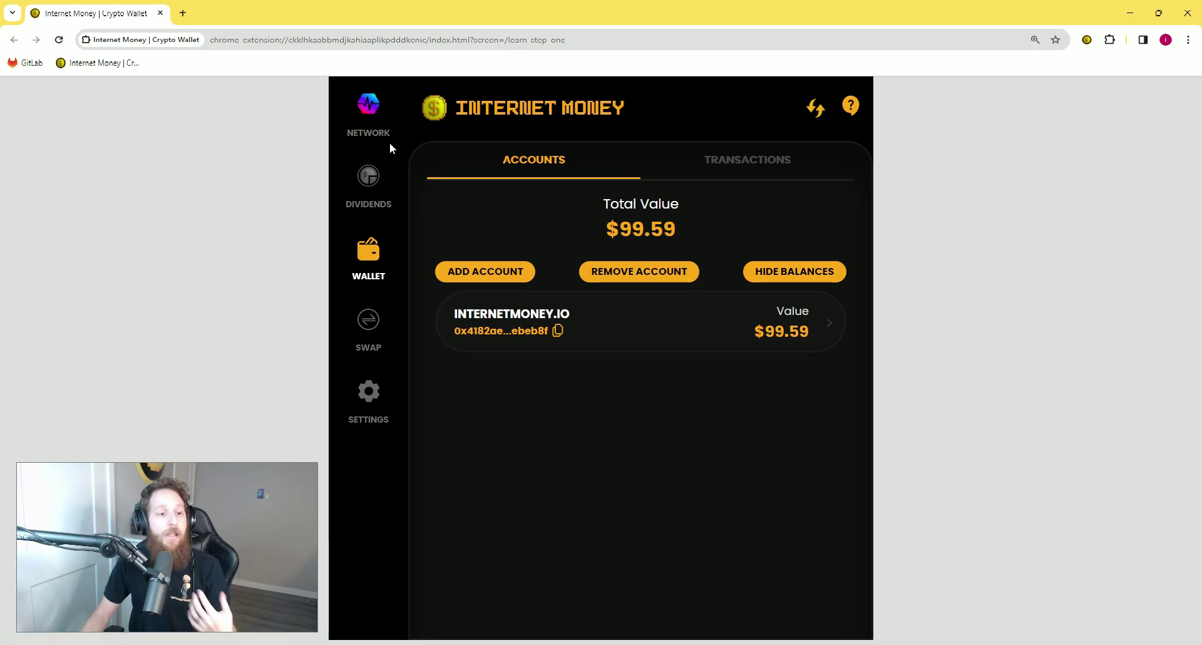
# - Browse the Networks list, then return to the Wallet accounts overview showing the $99.59 total
pyautogui.click(370, 126)
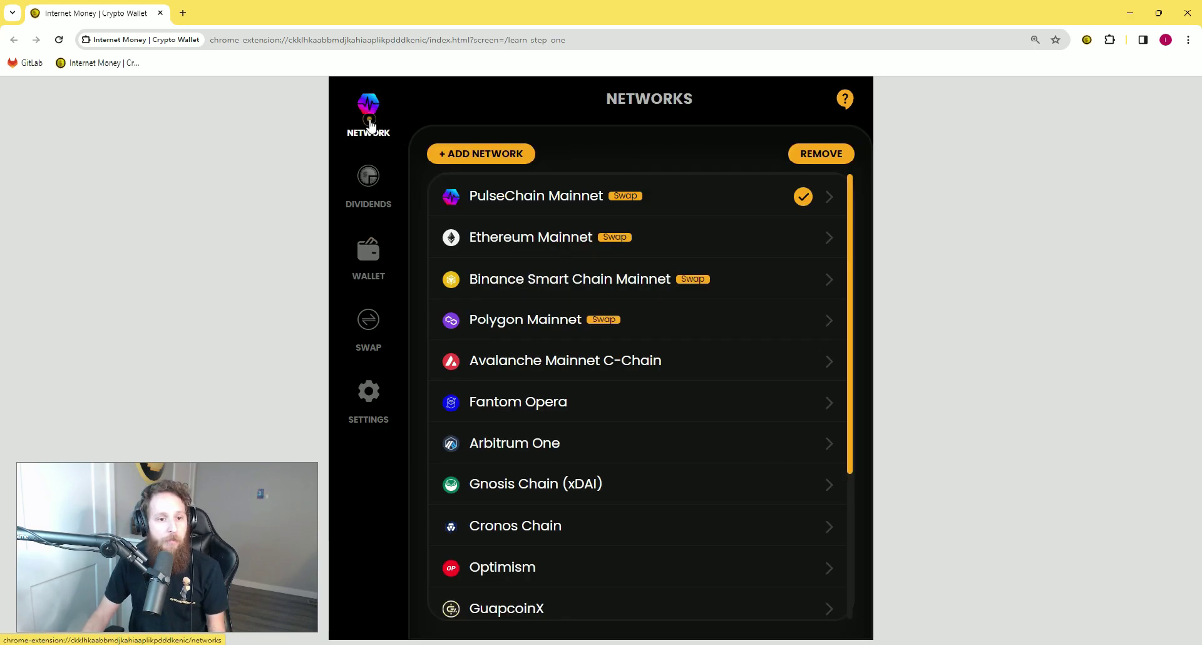
pyautogui.scroll(-1, 658, 231)
pyautogui.scroll(-2, 648, 232)
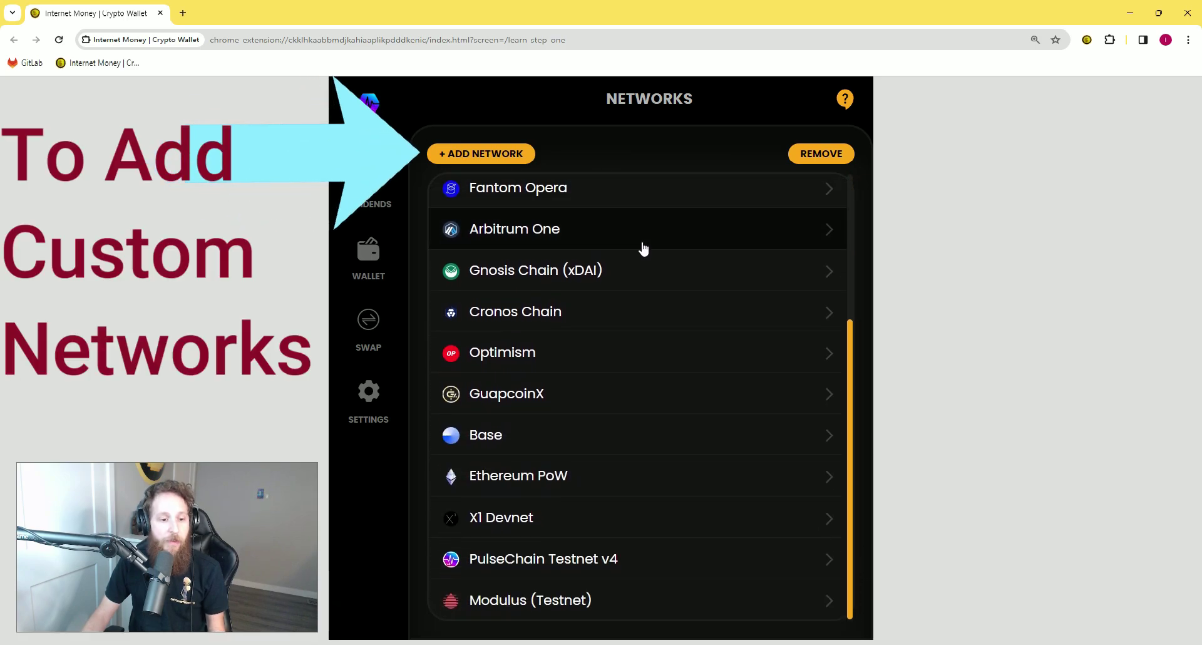
pyautogui.scroll(3, 628, 352)
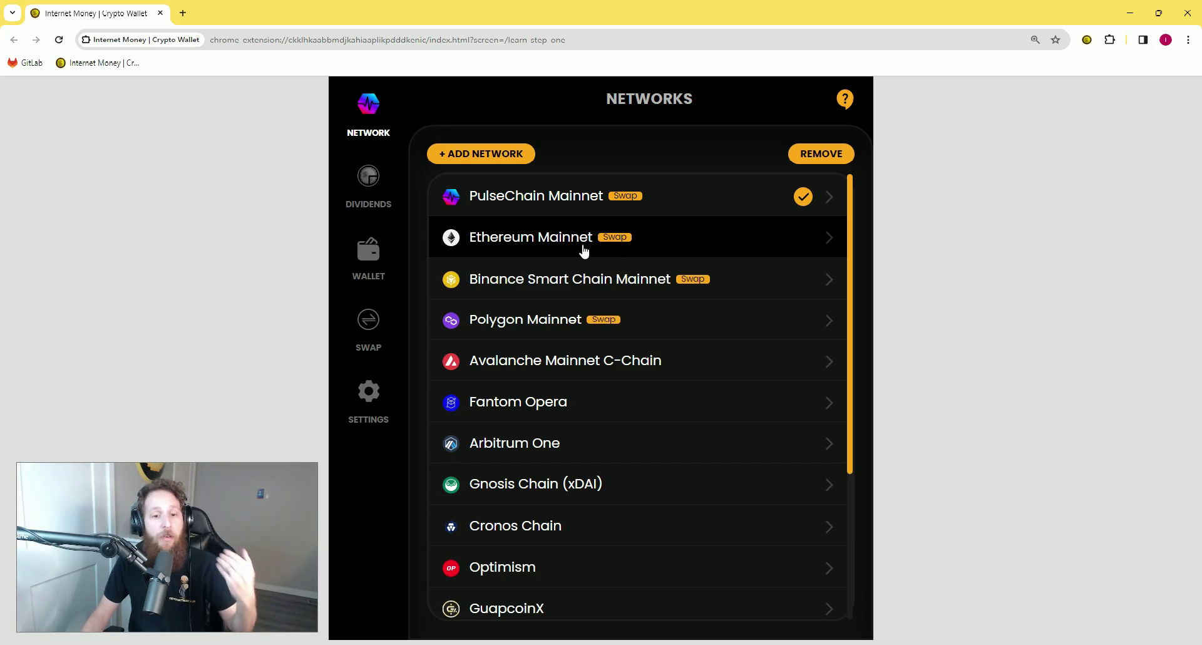
pyautogui.click(378, 270)
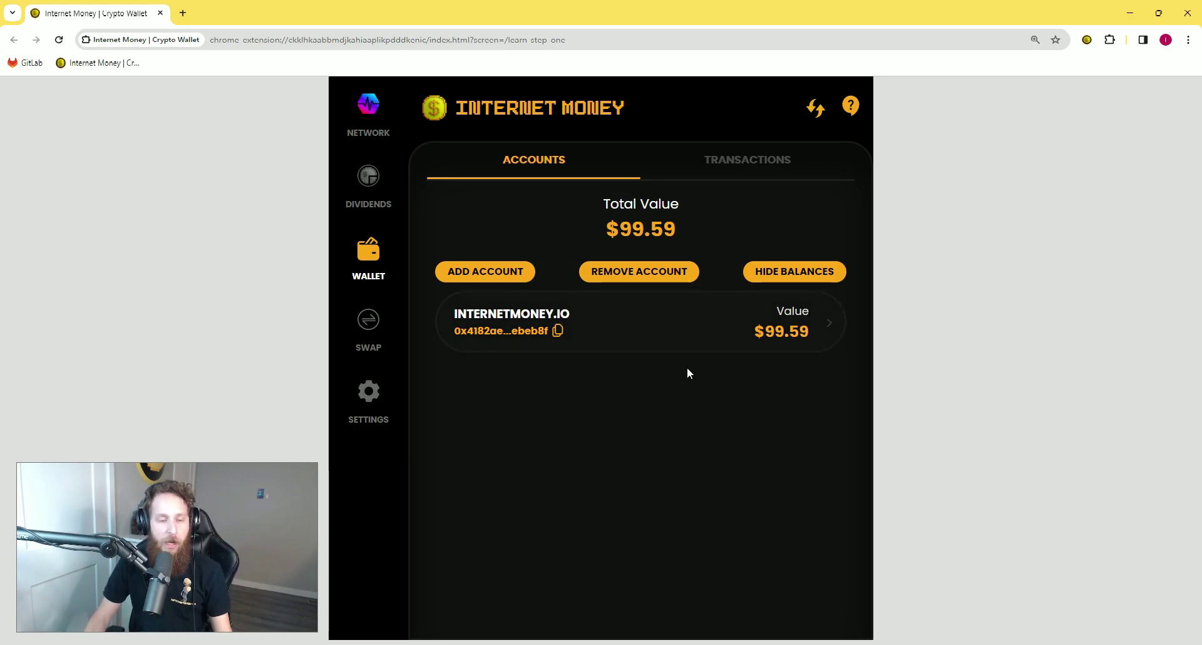
pyautogui.click(375, 323)
pyautogui.scroll(-1, 551, 289)
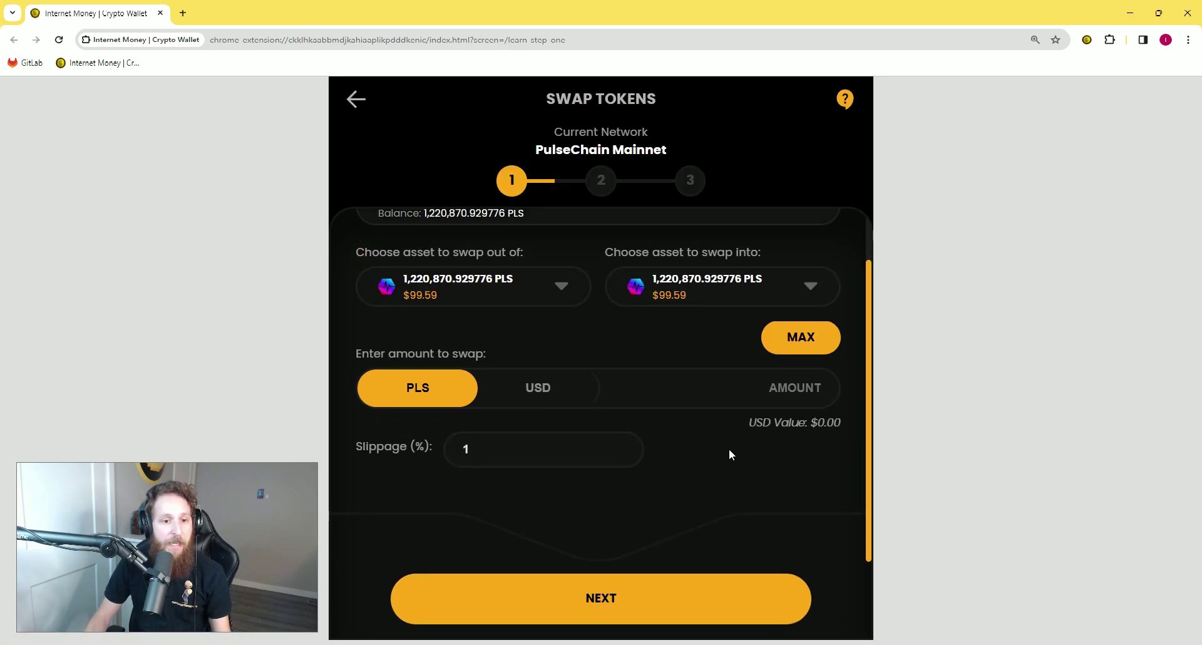
pyautogui.scroll(1, 725, 455)
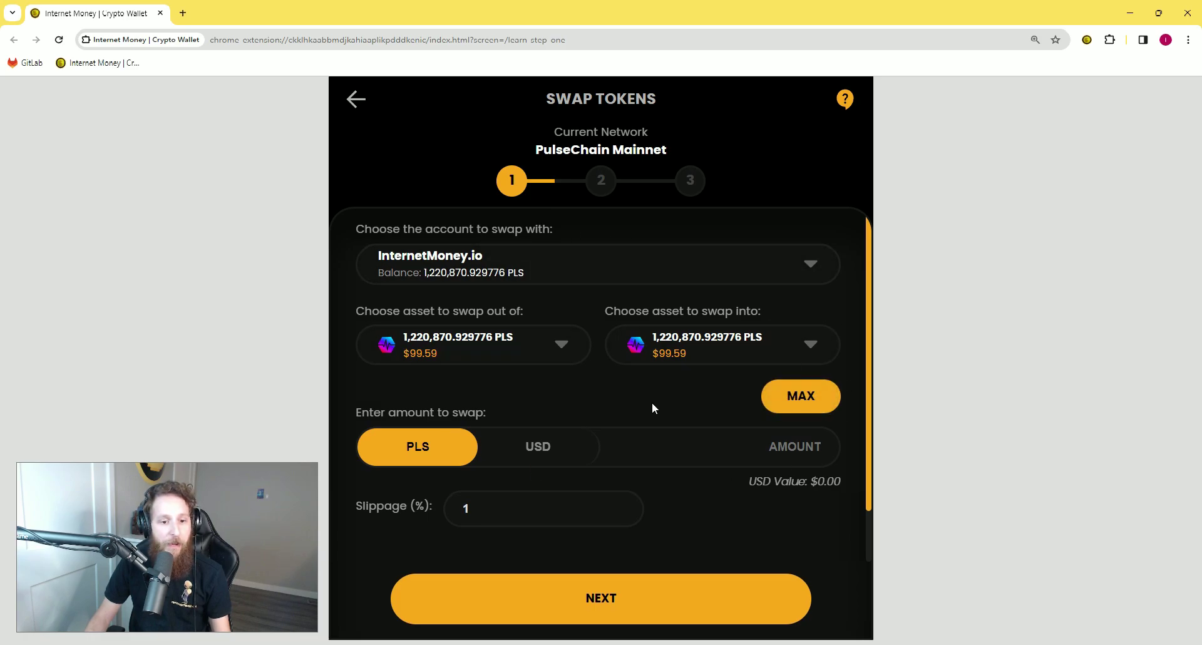
pyautogui.click(357, 100)
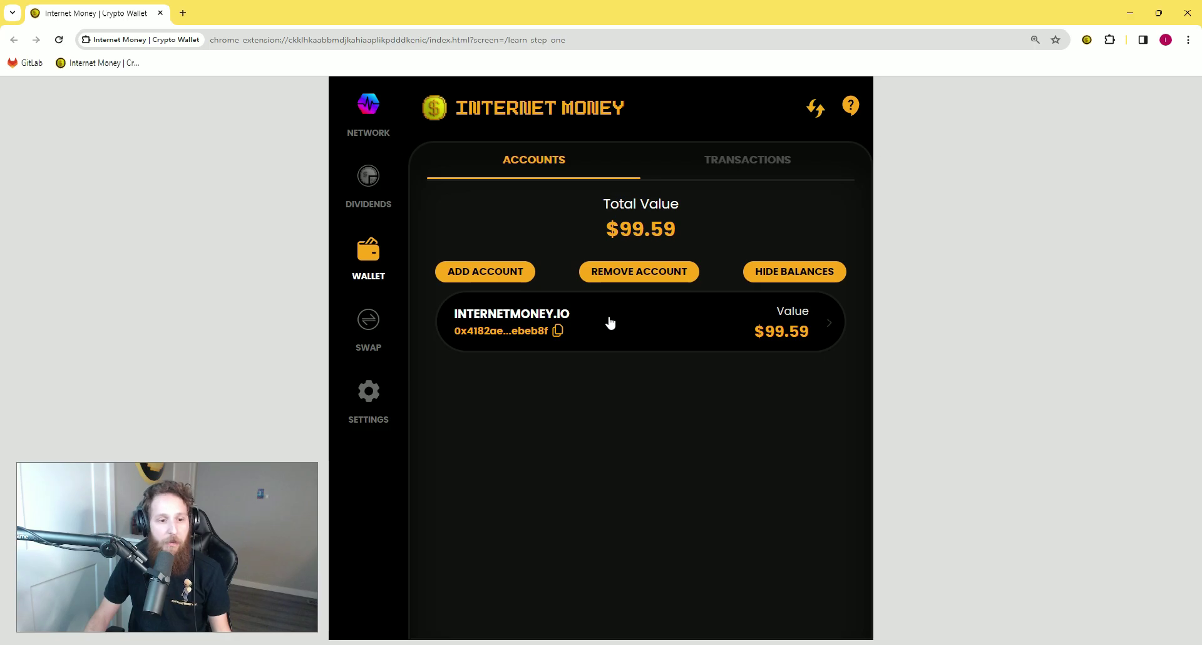
# - In the INTERNETMONEY.IO account's Add Token dialog, browse popular tokens, then switch to Import Token
pyautogui.click(610, 322)
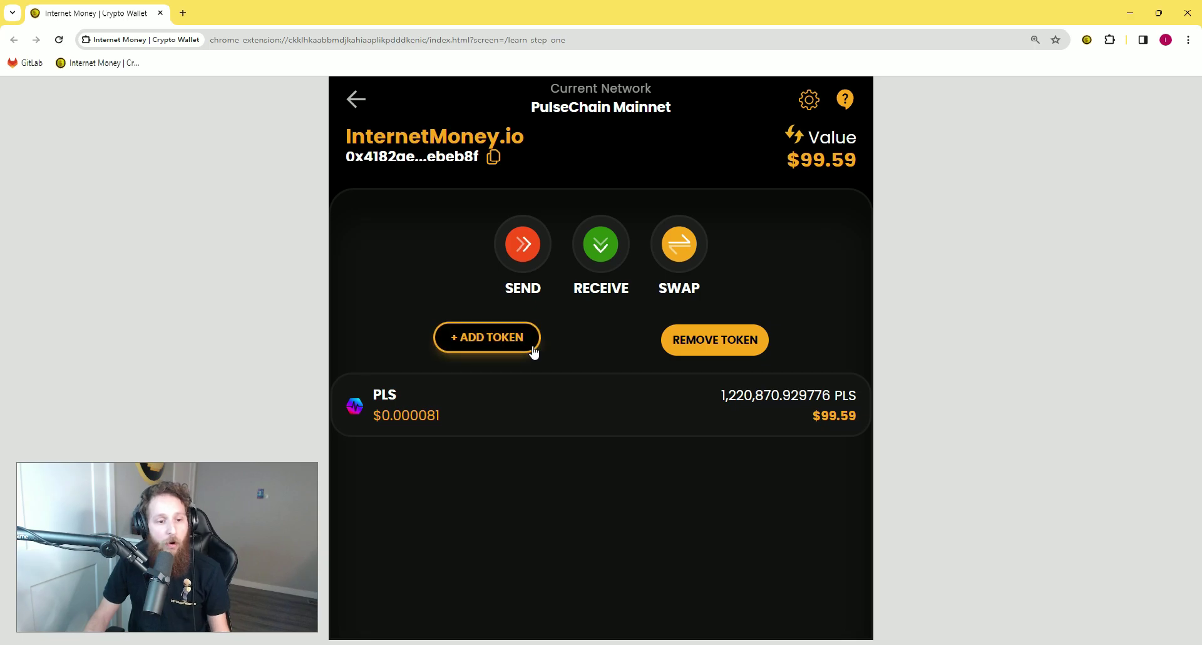
pyautogui.click(484, 343)
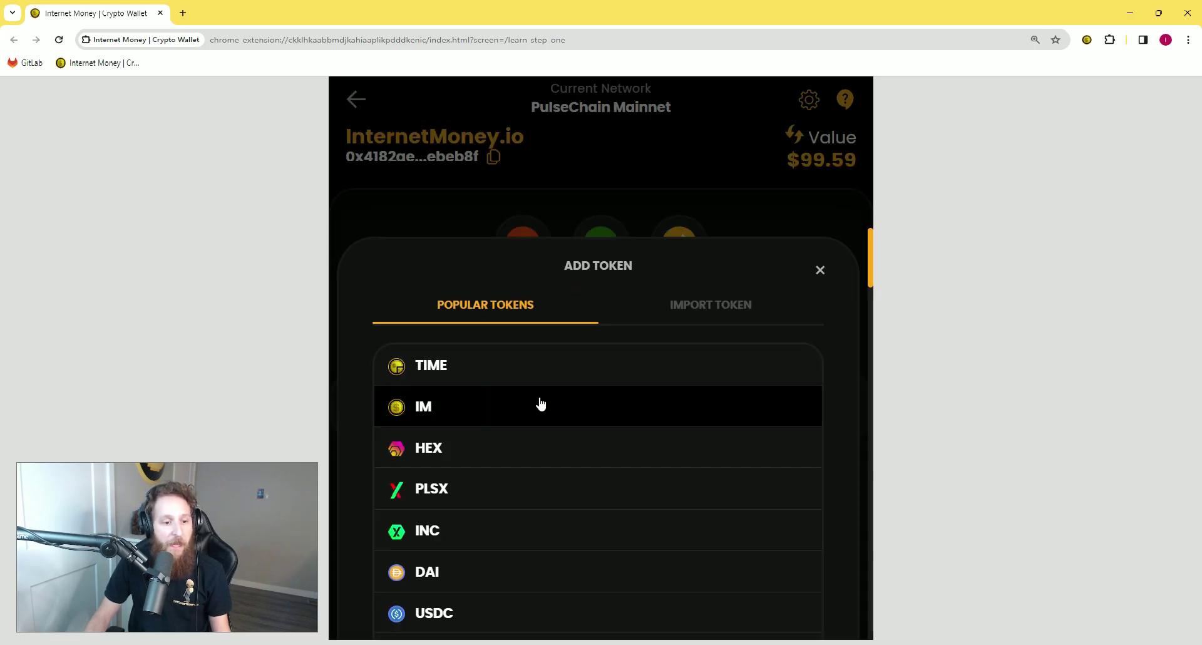
pyautogui.scroll(-5, 539, 403)
pyautogui.scroll(-15, 541, 404)
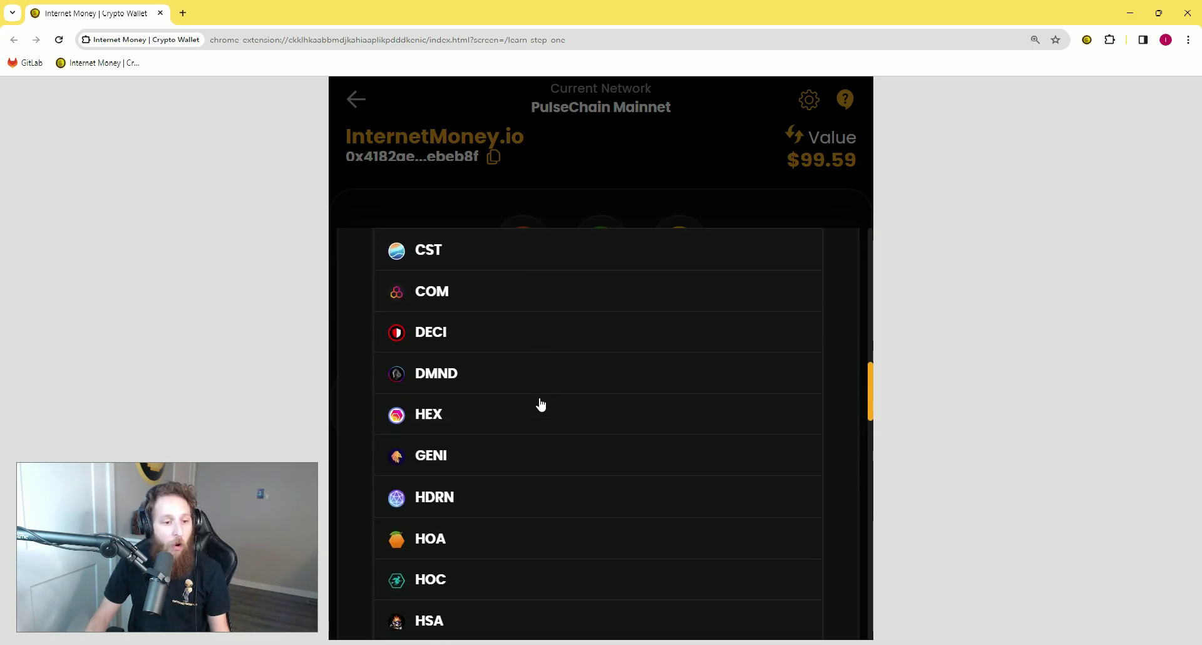
pyautogui.scroll(-15, 541, 404)
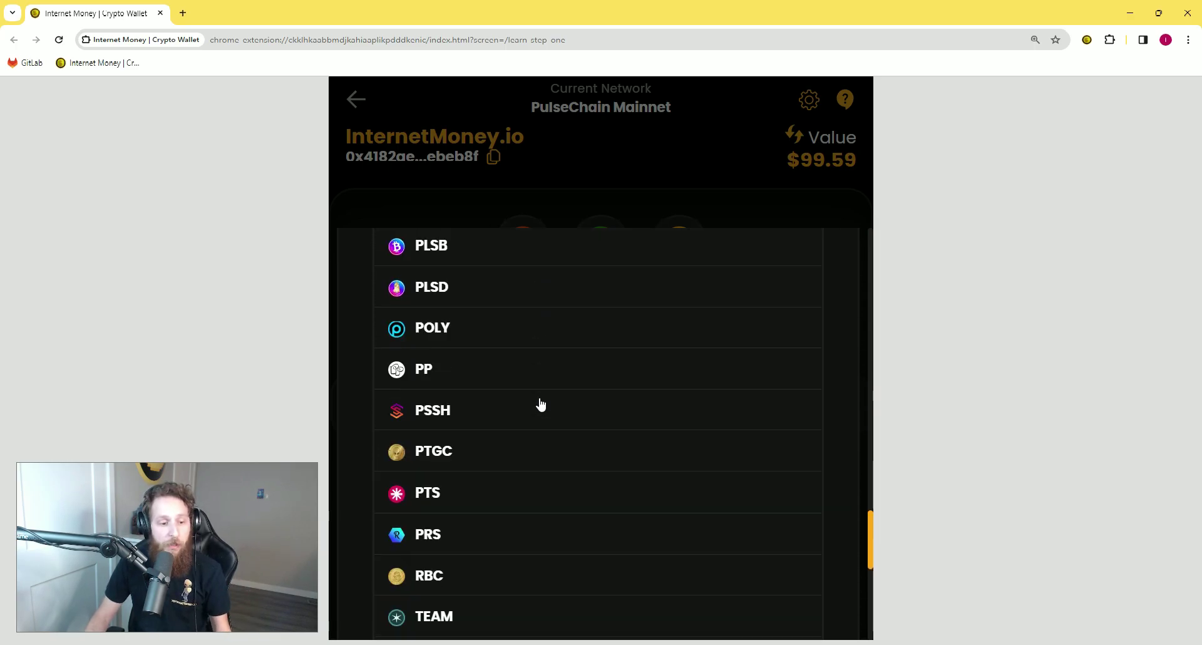
pyautogui.scroll(-3, 540, 403)
pyautogui.scroll(7, 521, 430)
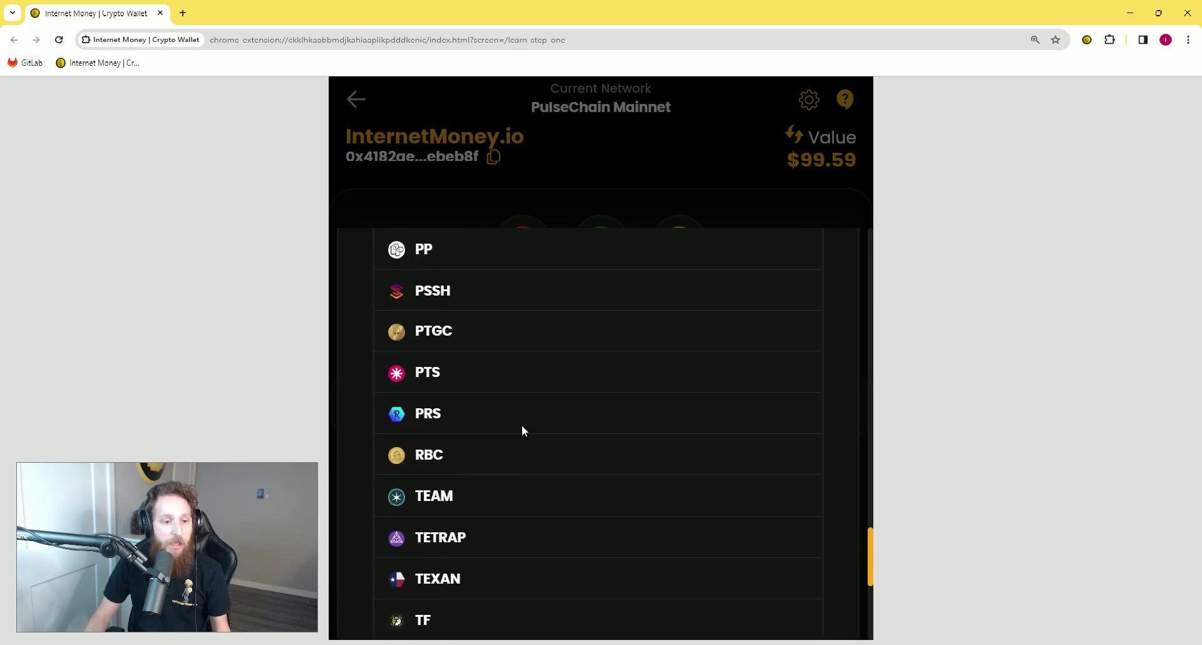
pyautogui.scroll(20, 522, 427)
pyautogui.click(684, 316)
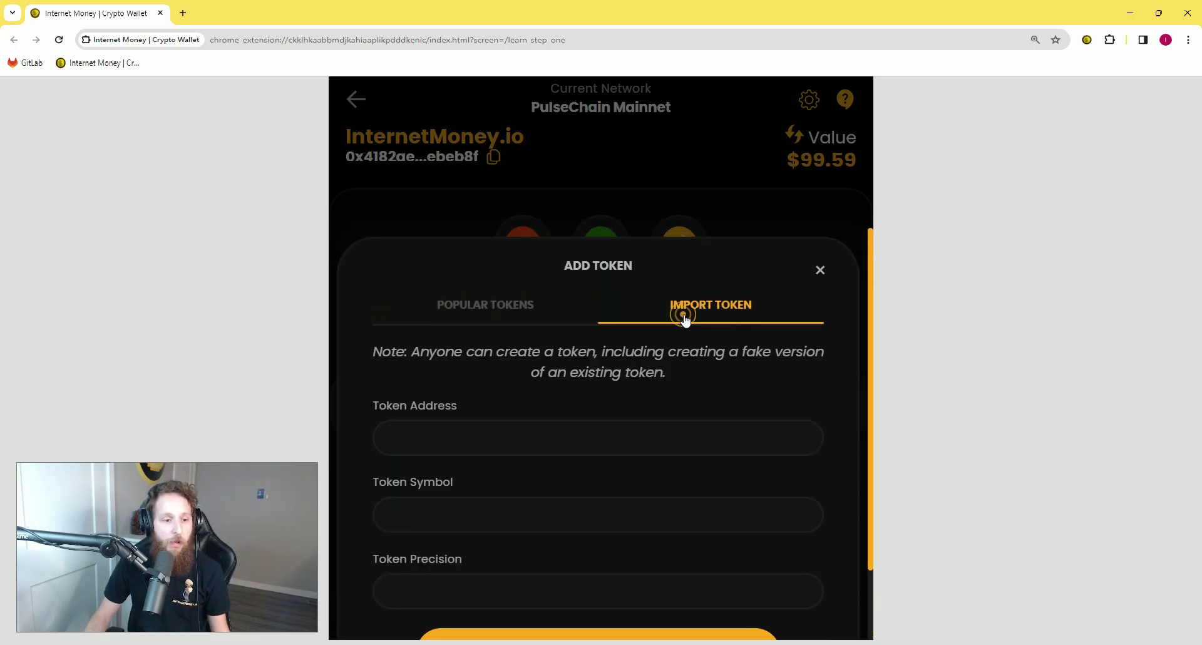
pyautogui.scroll(-1, 605, 434)
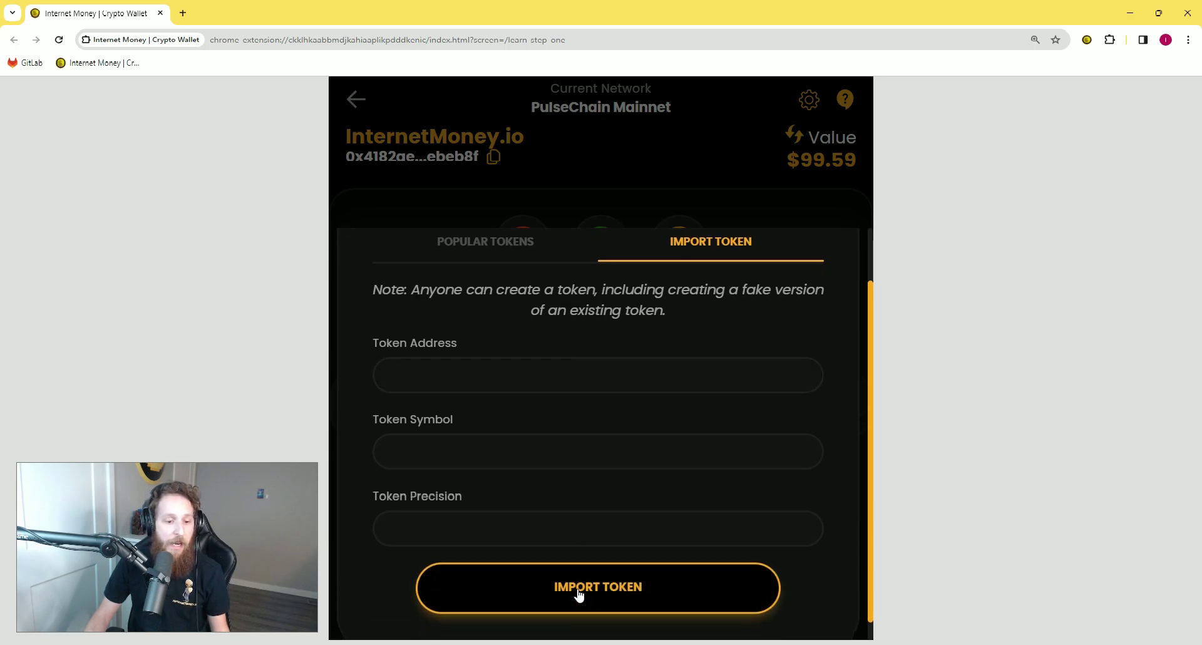
# - Add TIME and HEX from the Popular Tokens list, then bring up the account's swap form
pyautogui.click(513, 249)
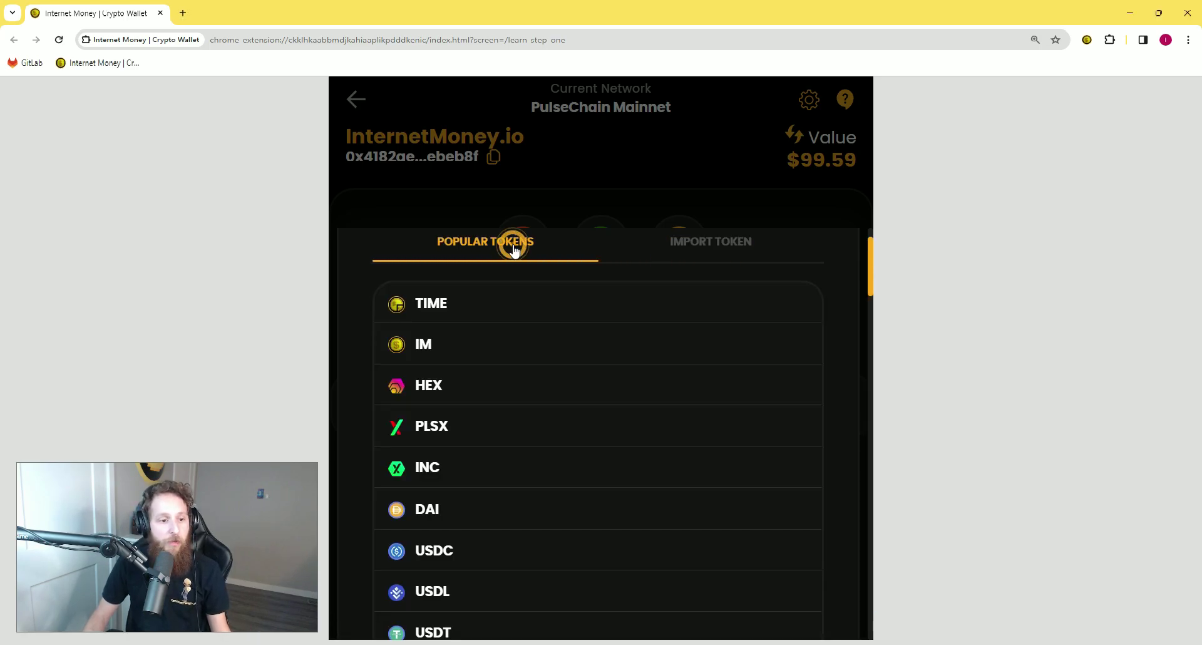
pyautogui.click(472, 313)
pyautogui.click(529, 403)
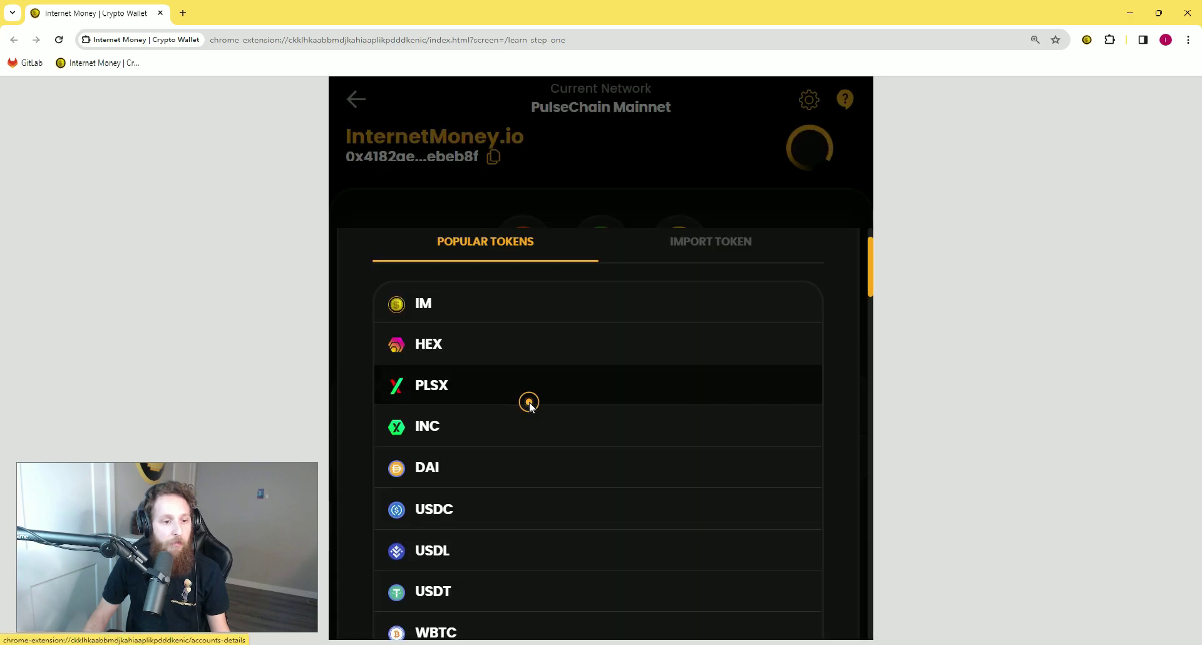
pyautogui.click(491, 352)
pyautogui.click(532, 396)
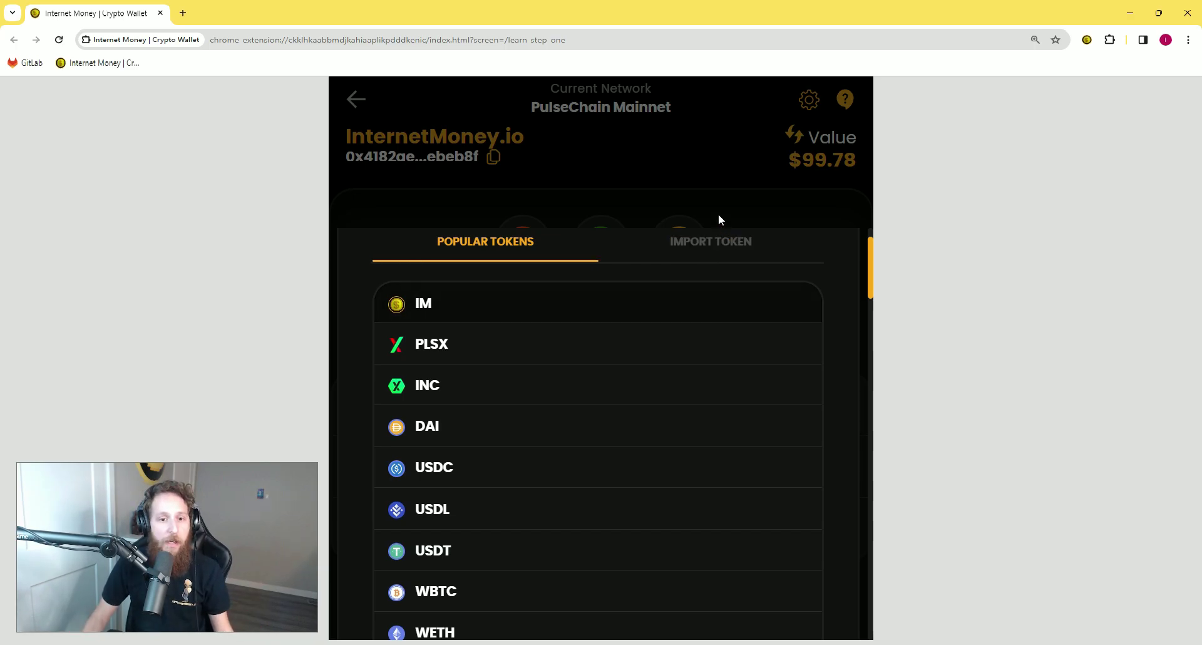
pyautogui.click(708, 179)
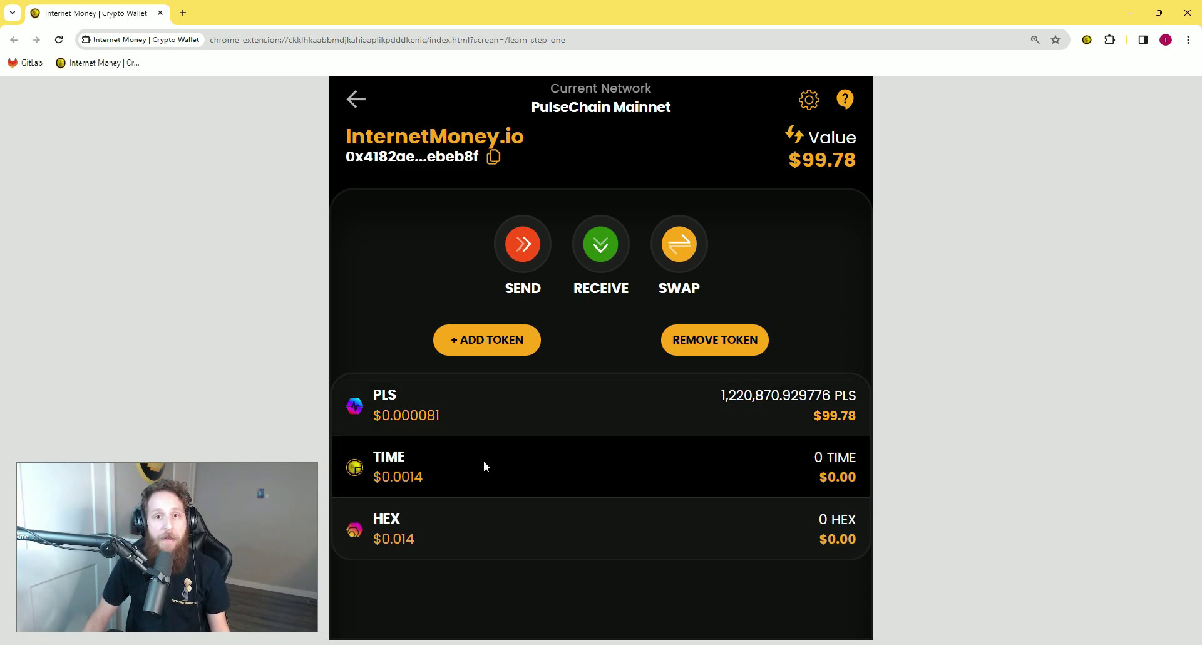
pyautogui.click(681, 248)
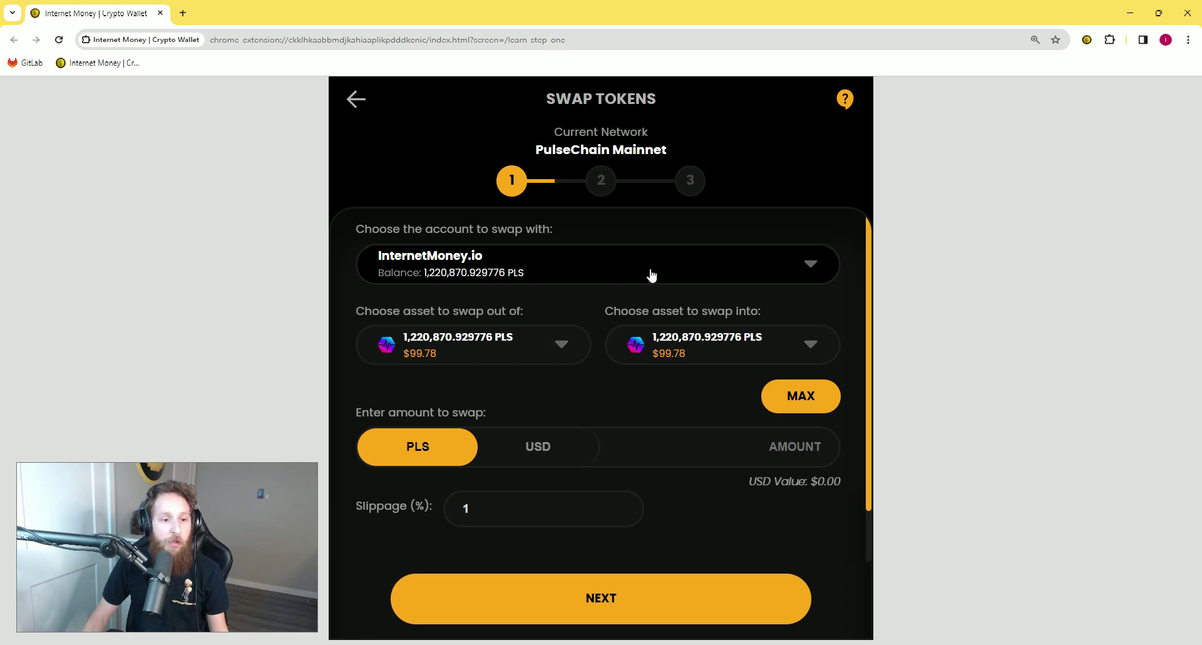
# - Keep the same account and choose TIME as the token to receive for PLS
pyautogui.click(805, 265)
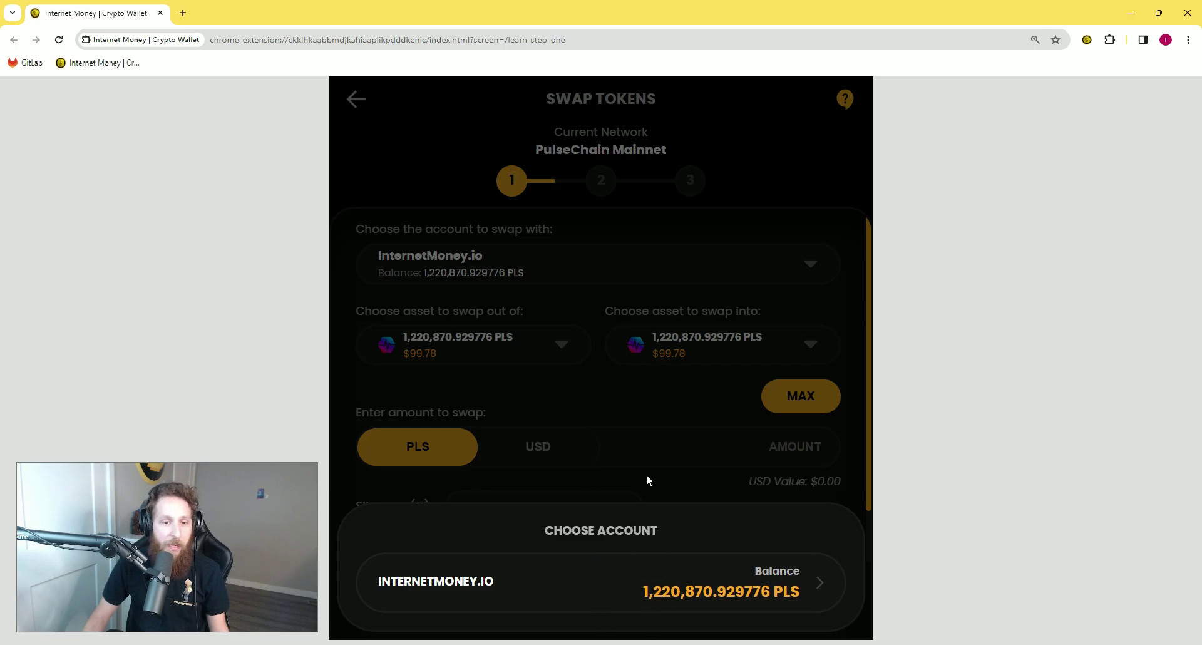
pyautogui.click(661, 295)
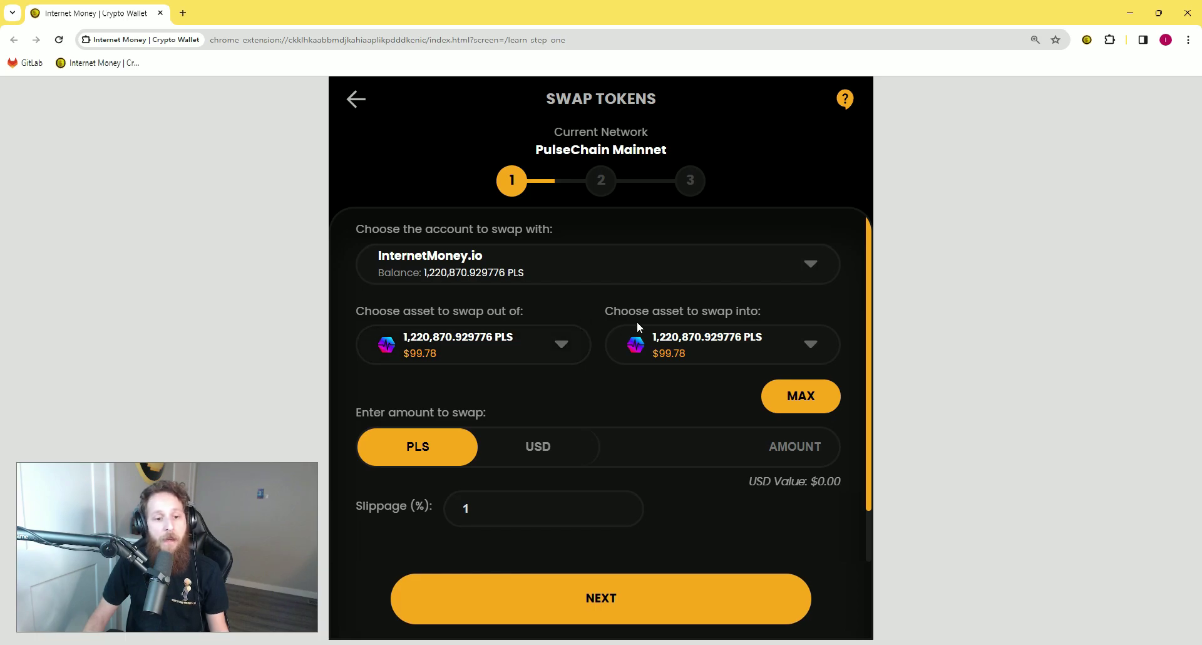
pyautogui.click(763, 337)
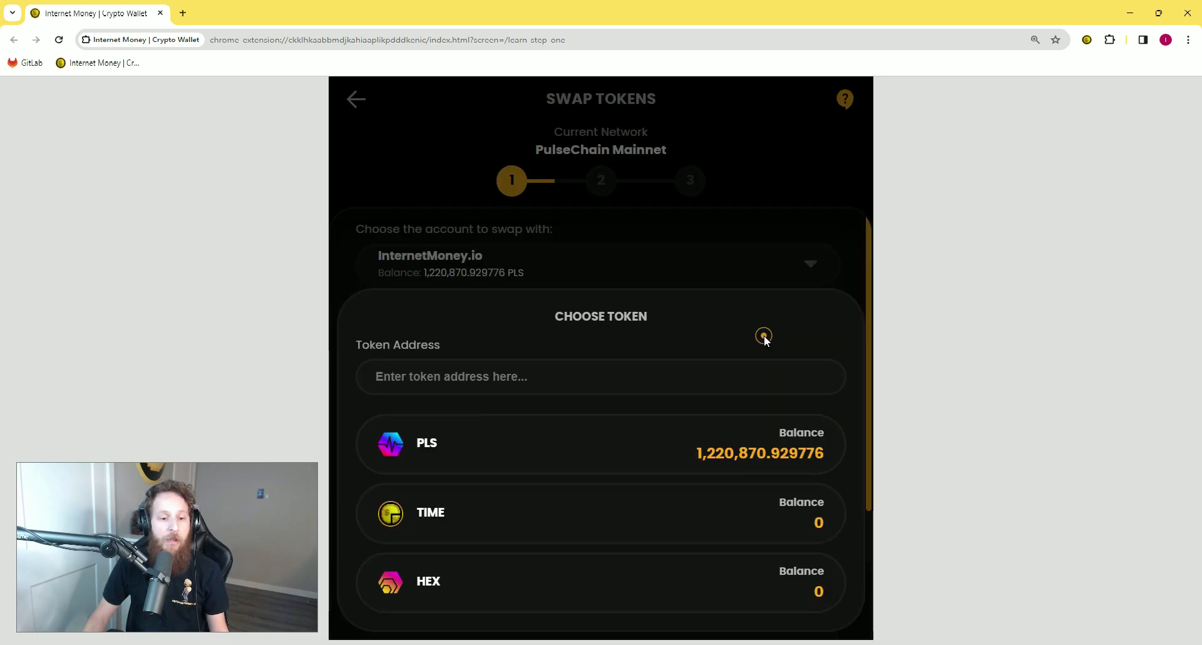
pyautogui.click(483, 526)
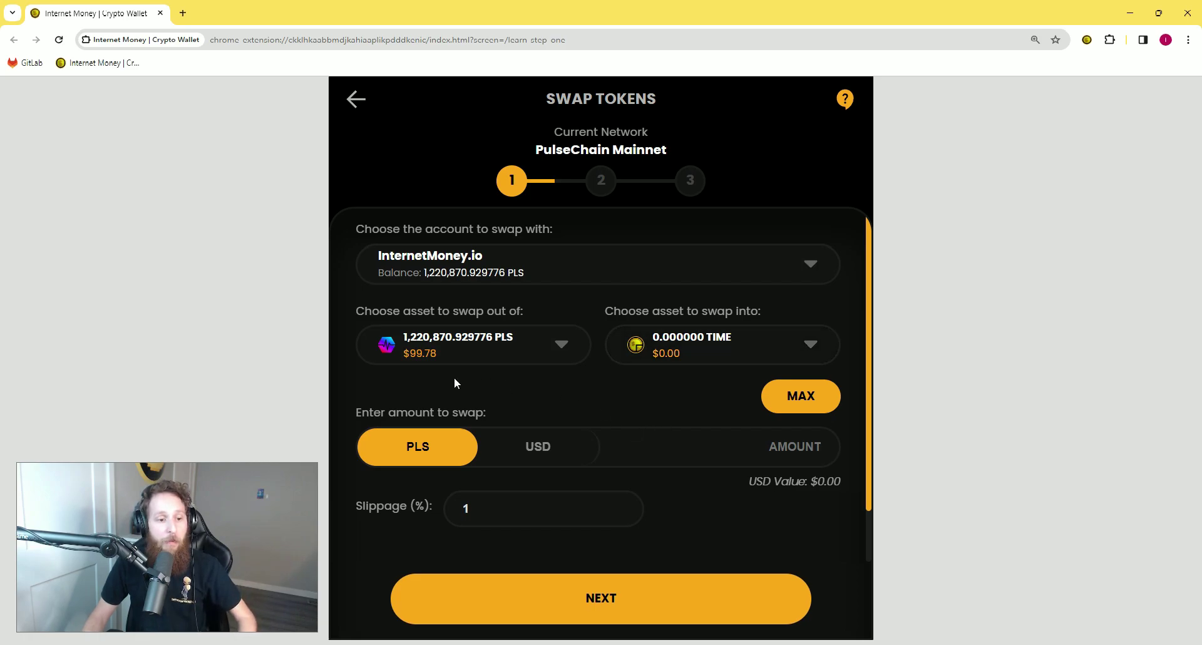
# - Enter the swap amount as $10 in USD, equal to 122,344.610542 PLS
pyautogui.click(771, 445)
pyautogui.click(734, 410)
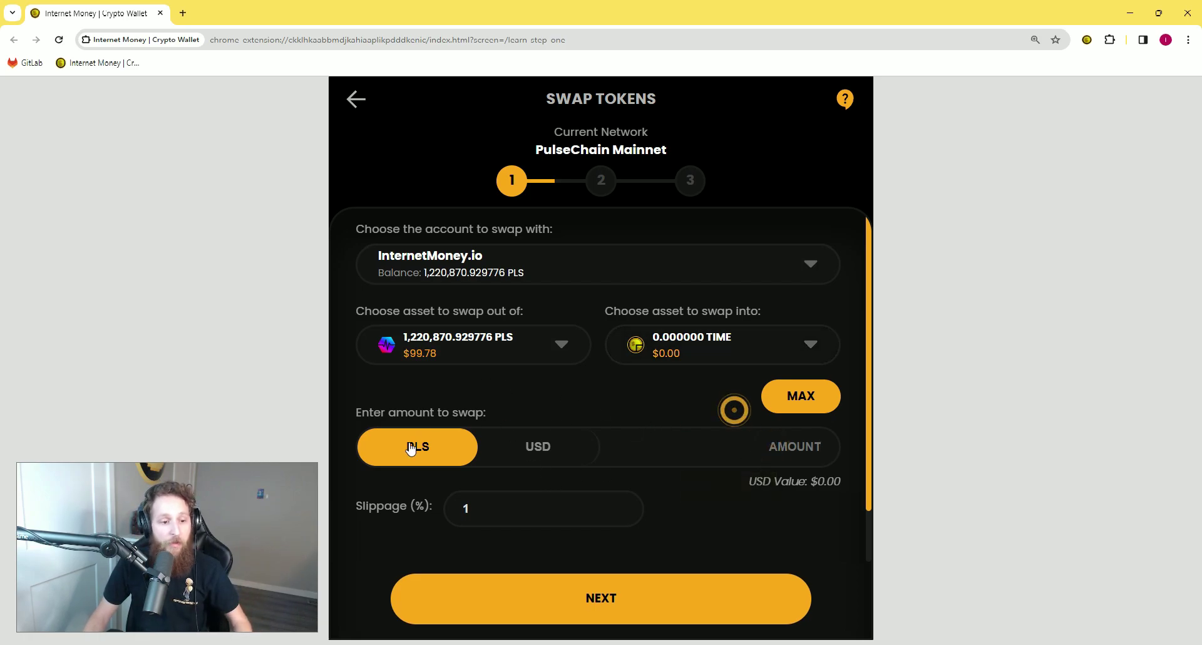
pyautogui.click(541, 450)
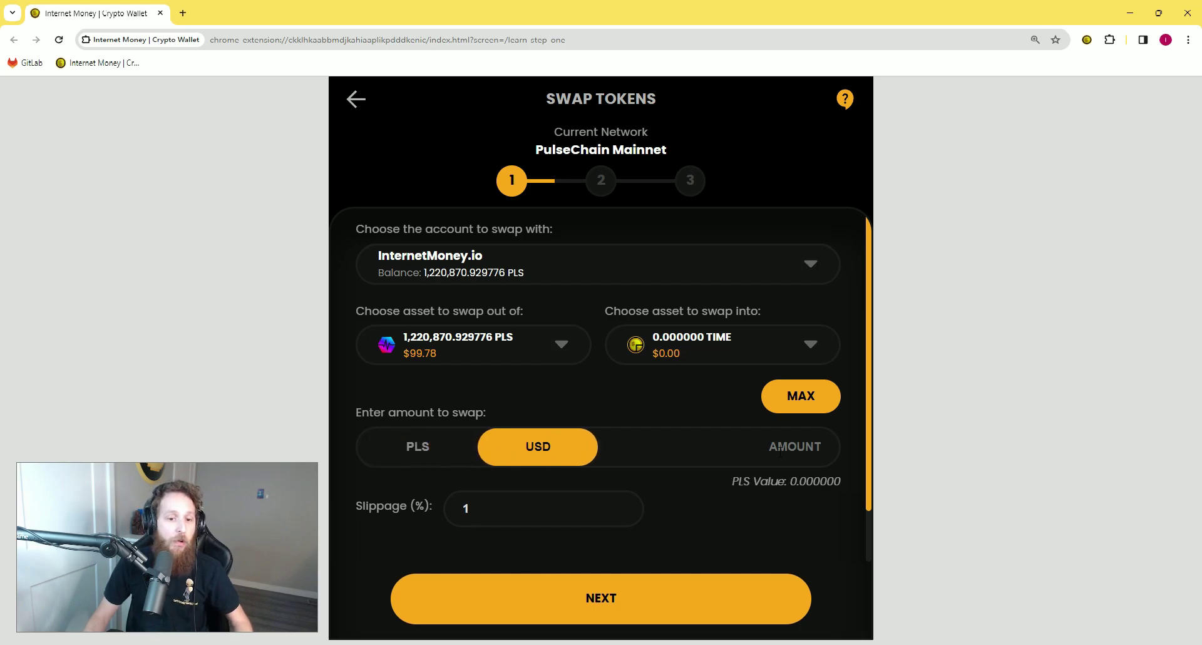
pyautogui.click(722, 443)
pyautogui.write('10')
pyautogui.click(732, 408)
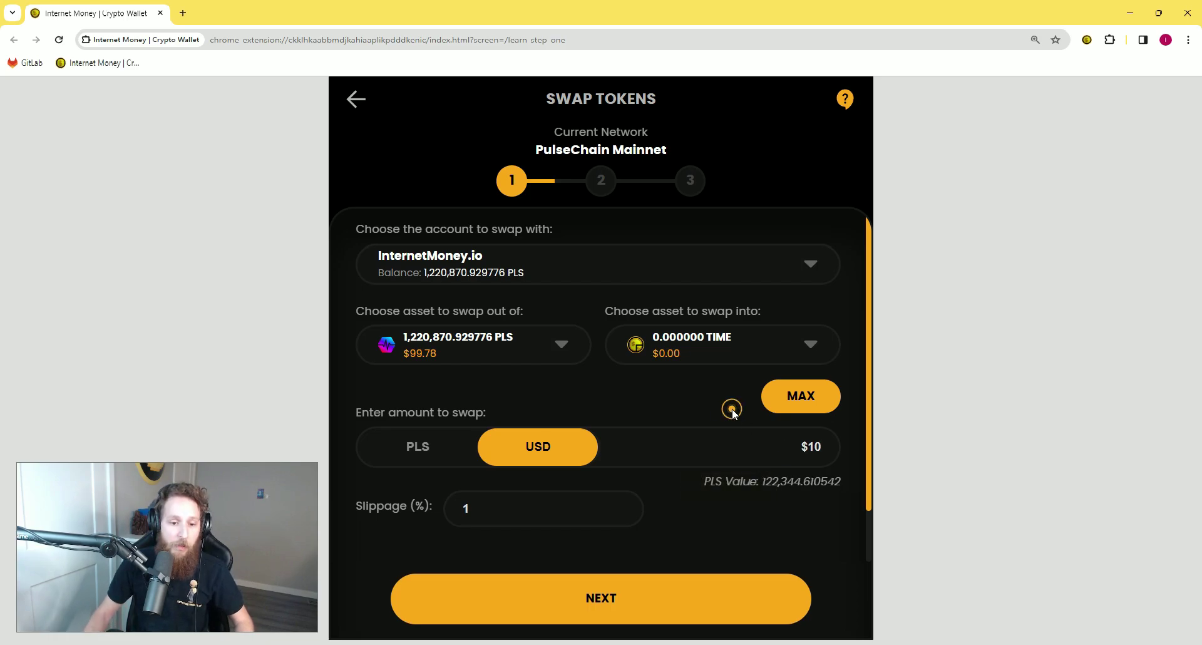
pyautogui.moveTo(760, 482); pyautogui.dragTo(840, 482)
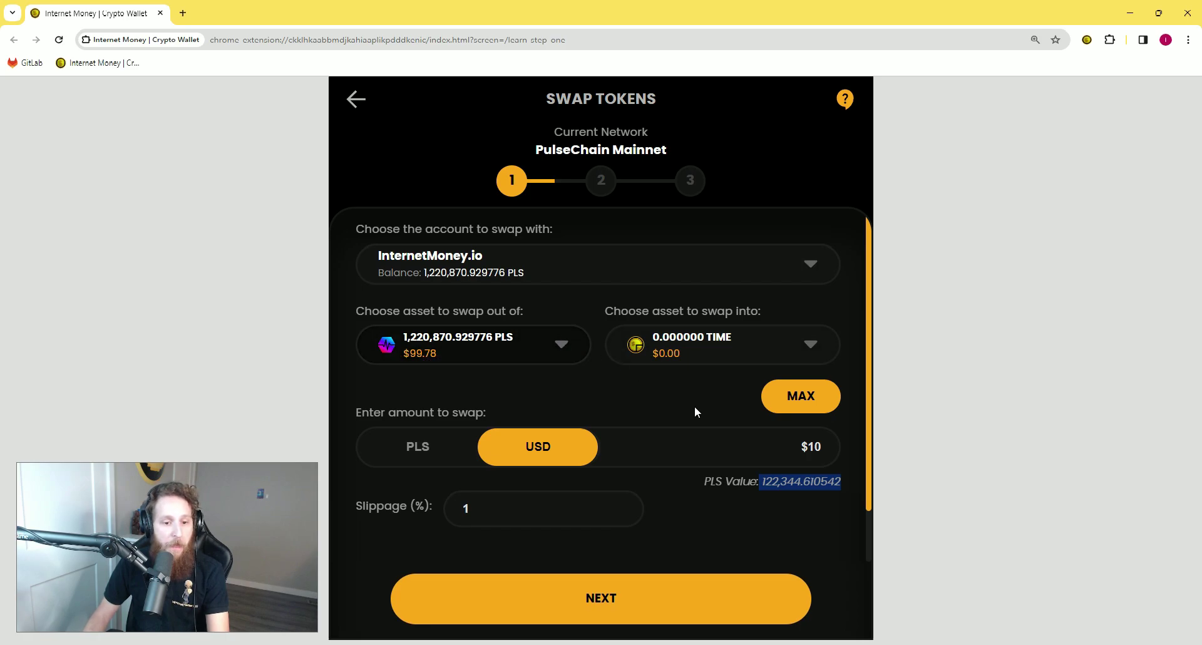
pyautogui.click(823, 517)
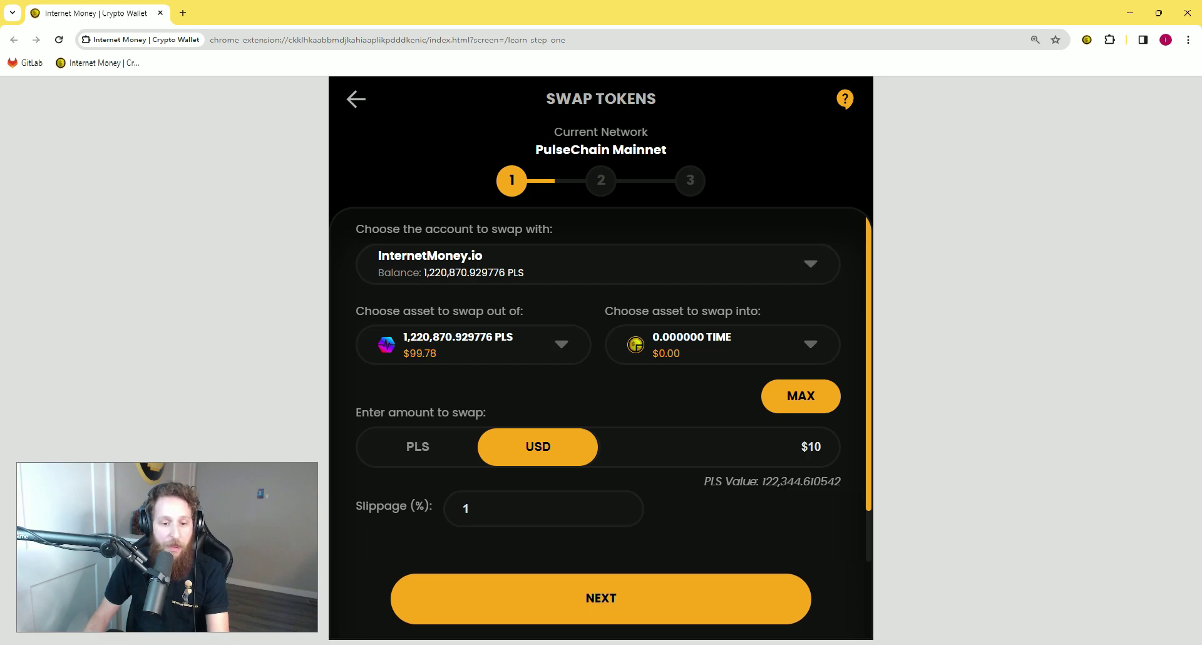
# - Leave slippage at 1% and continue to the TIME swap quotes
pyautogui.click(551, 508)
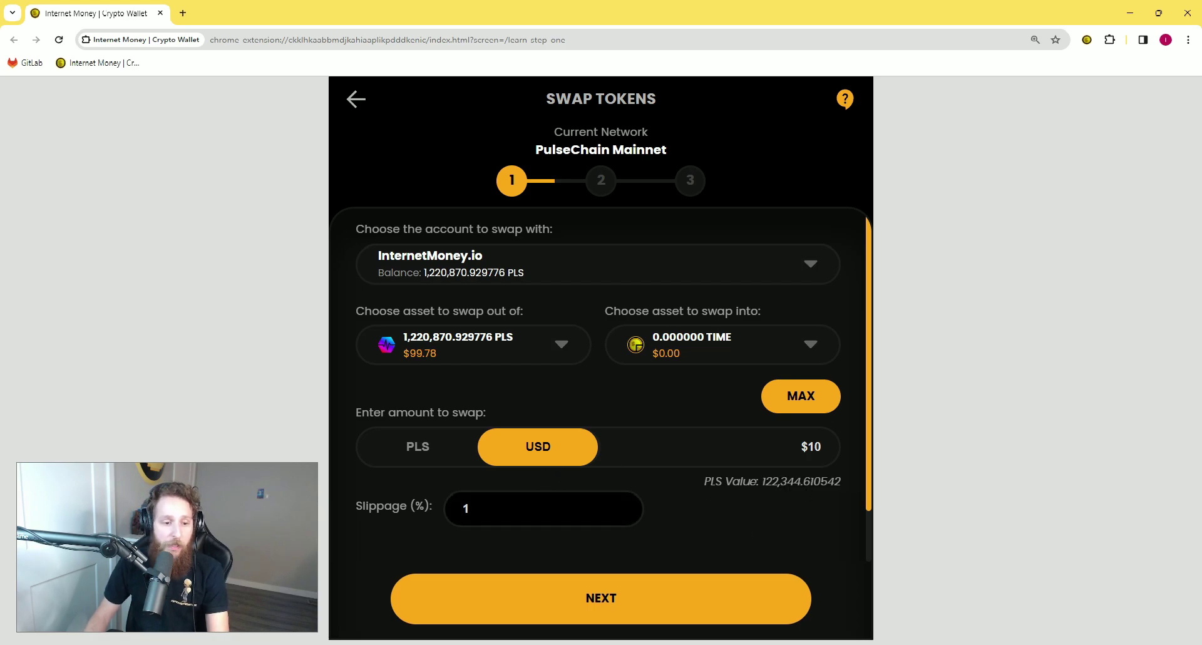
pyautogui.click(484, 509)
pyautogui.click(473, 512)
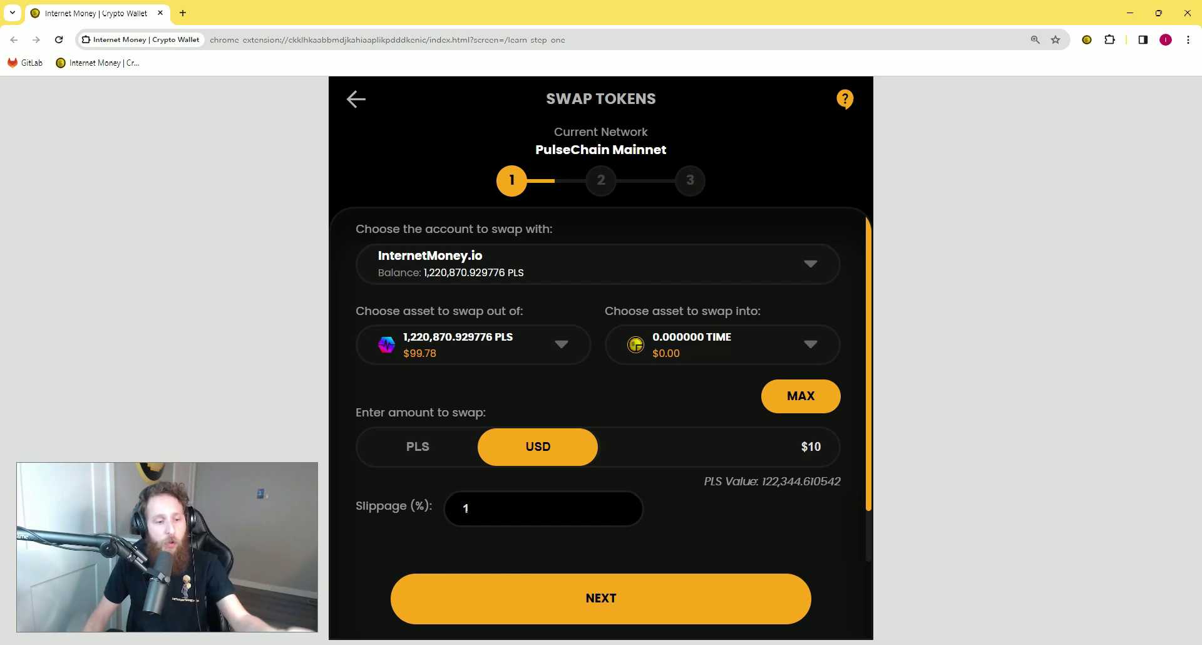
pyautogui.click(529, 600)
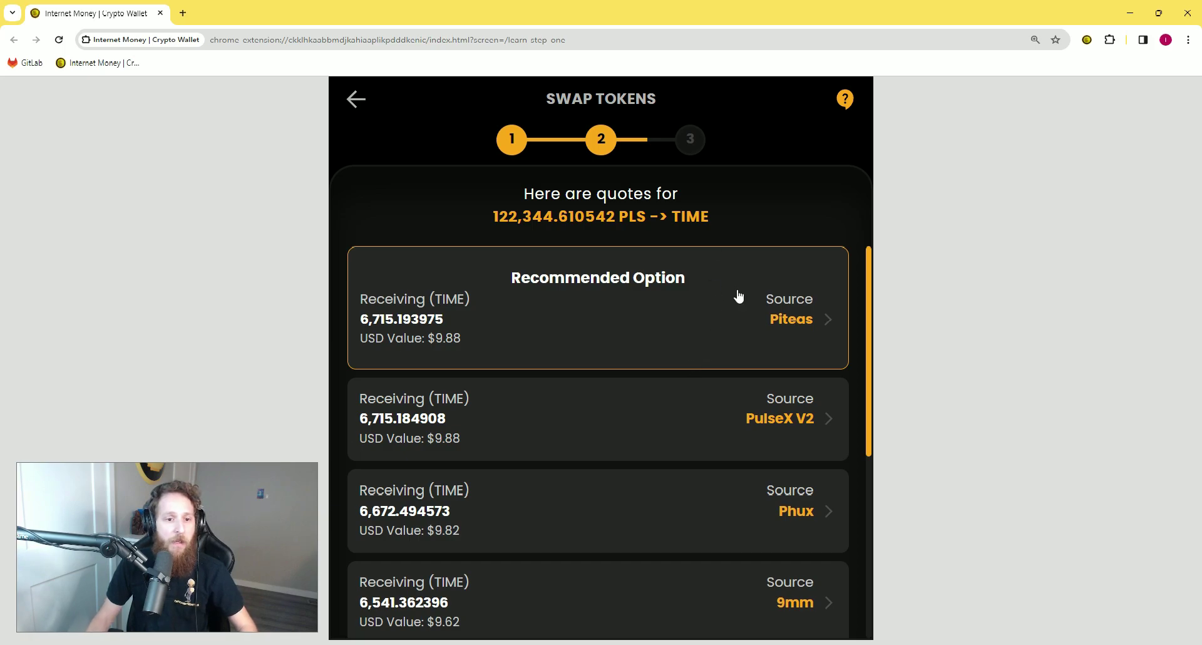
pyautogui.scroll(-5, 741, 294)
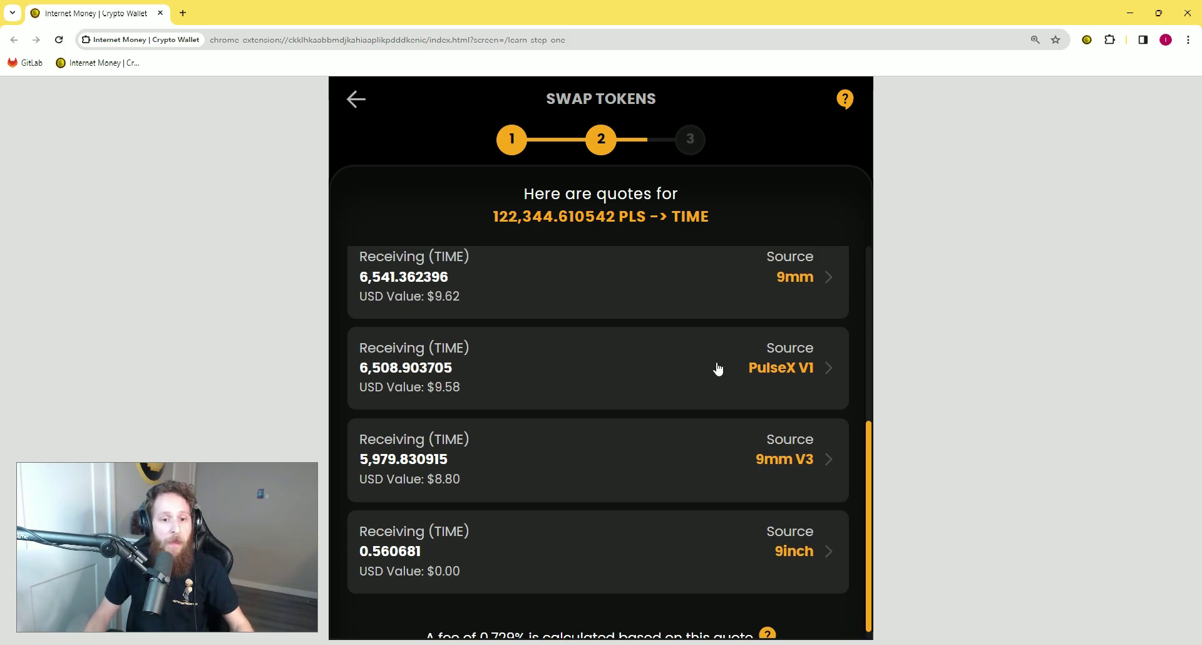
pyautogui.scroll(5, 717, 368)
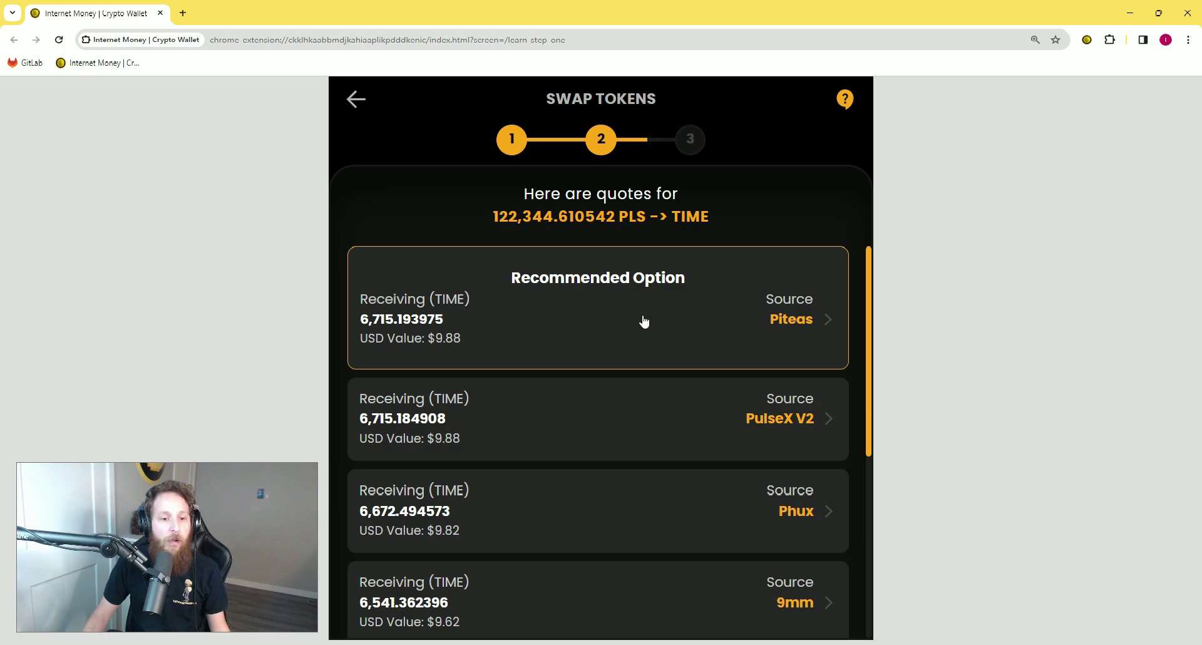
# - Swap 122,344.610542 PLS to TIME using the recommended Piteas quote and acknowledge the success message
pyautogui.click(699, 318)
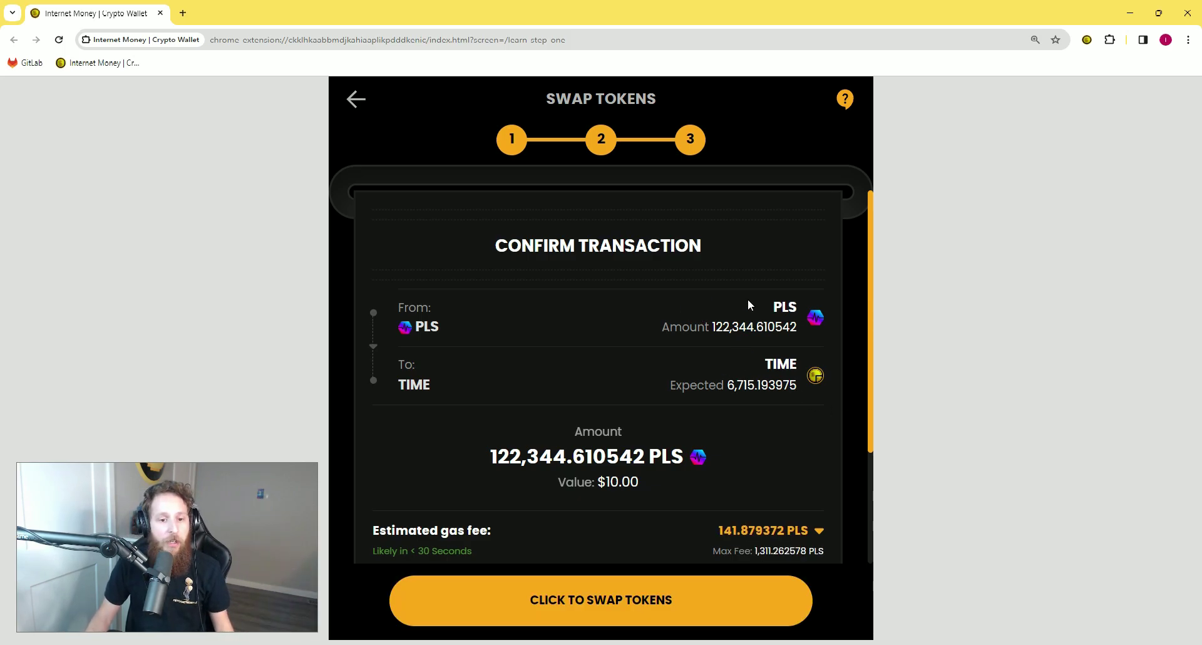
pyautogui.scroll(-3, 567, 420)
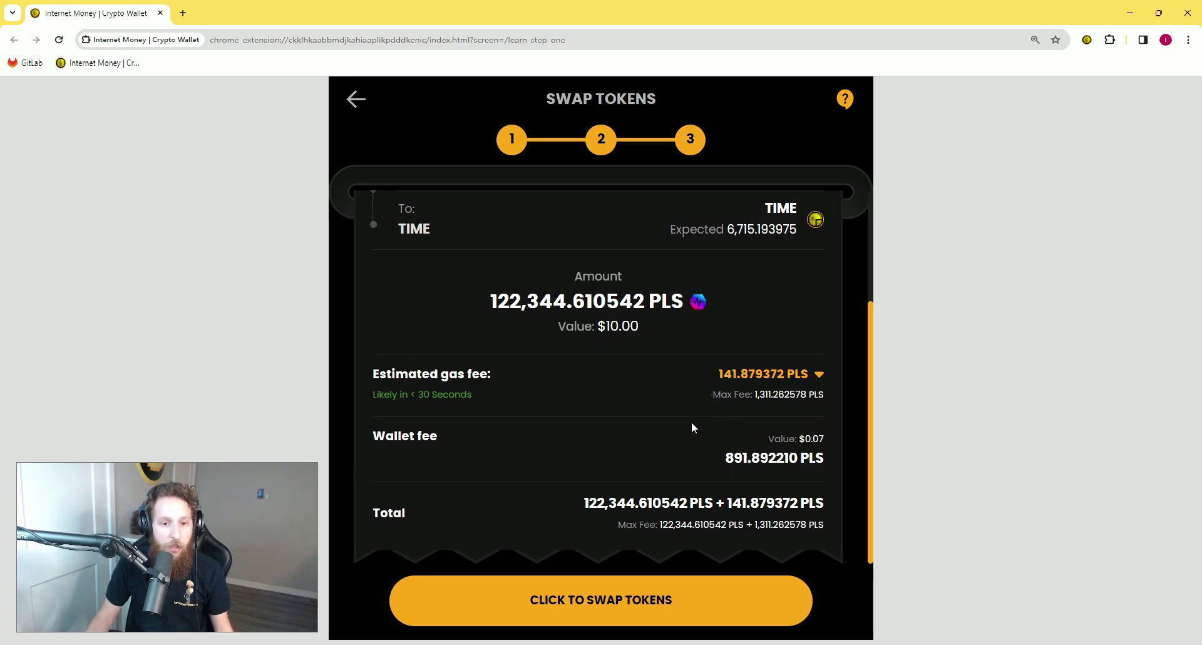
pyautogui.scroll(3, 691, 422)
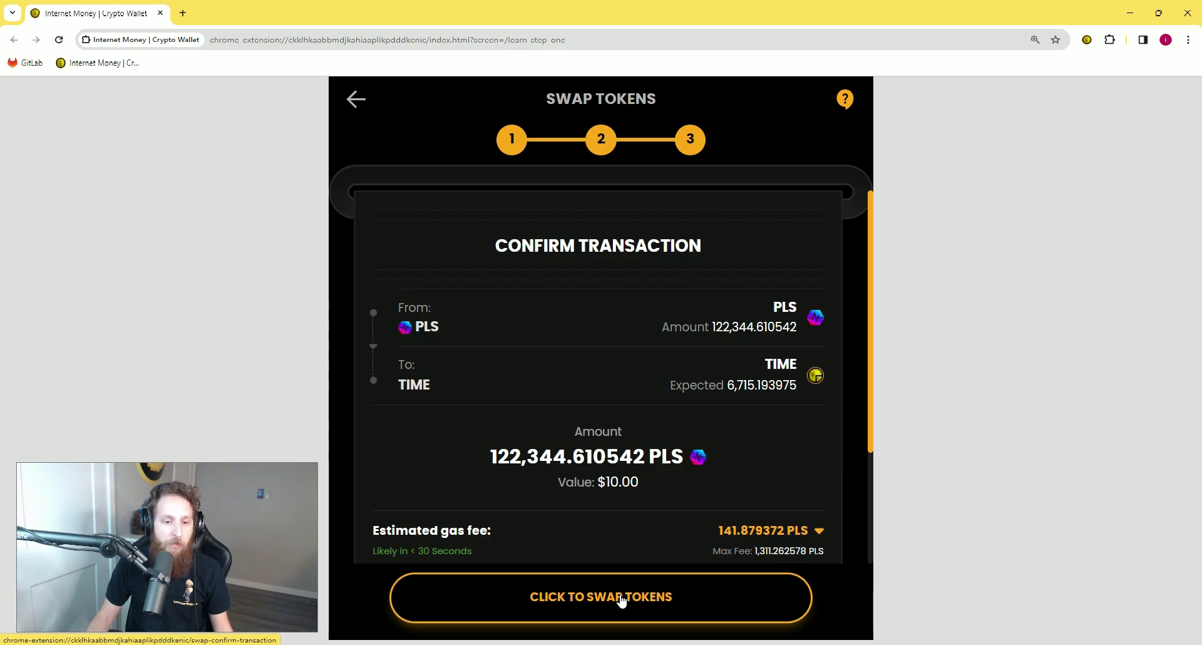
pyautogui.click(620, 597)
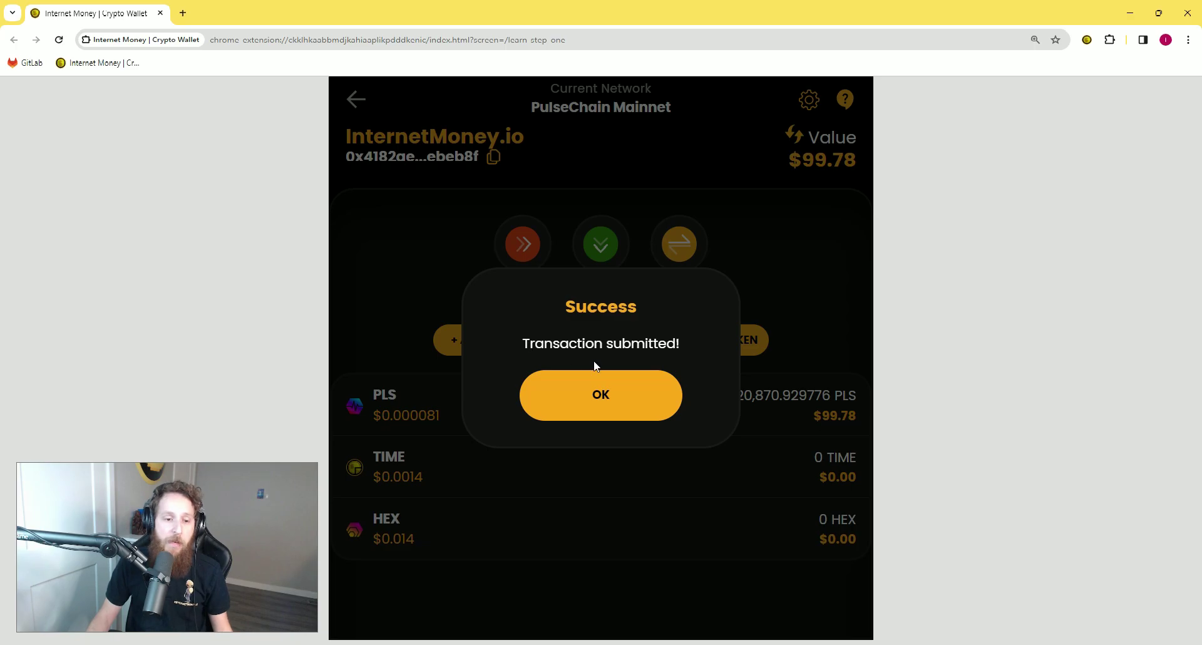
pyautogui.click(622, 396)
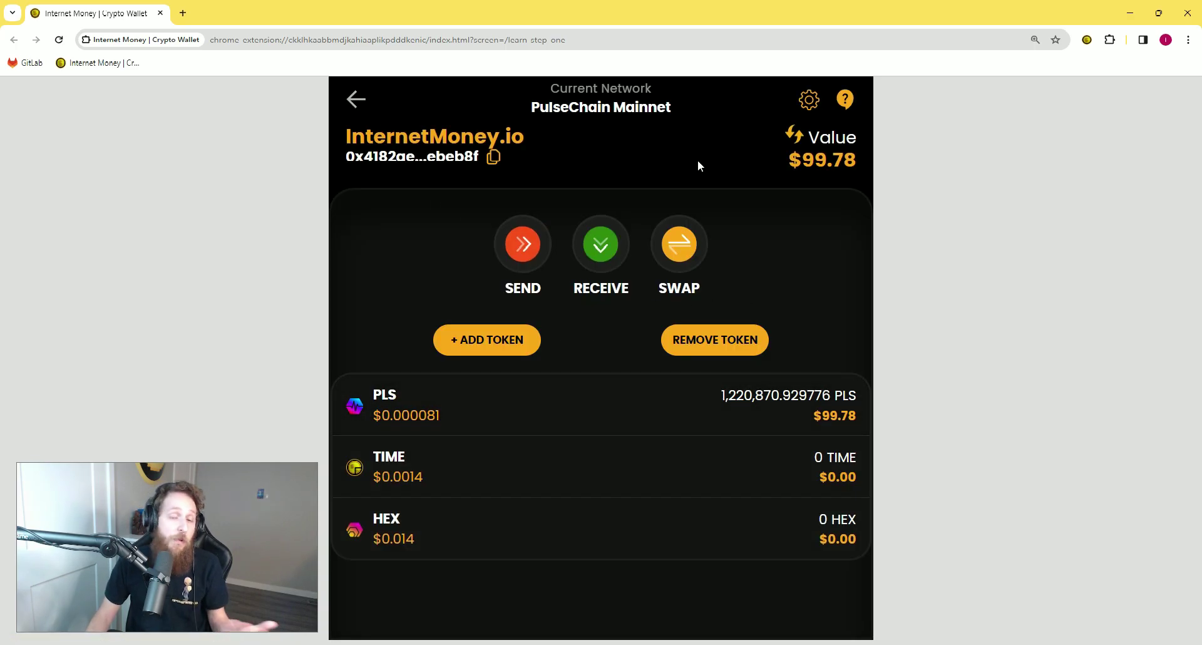
# - Refresh balances to show 6,715.193975 TIME ($9.88) and 1,098,455.990034 PLS
pyautogui.click(794, 137)
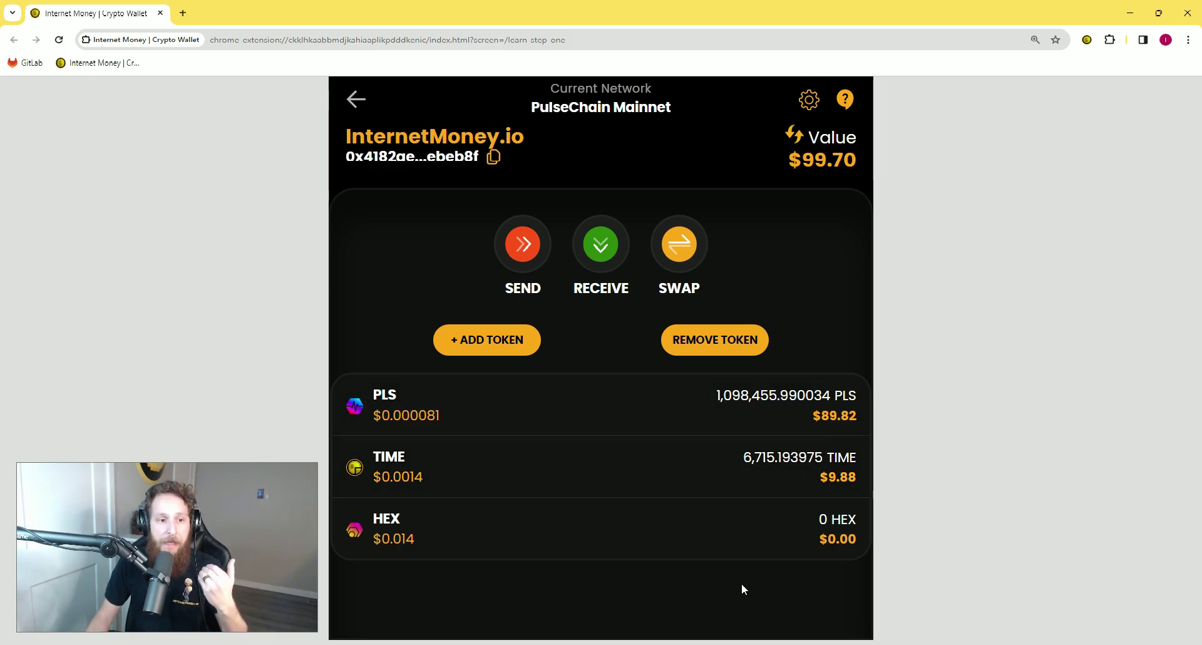
# - Start a new swap from the accounts overview with HEX as the token to receive
pyautogui.click(357, 102)
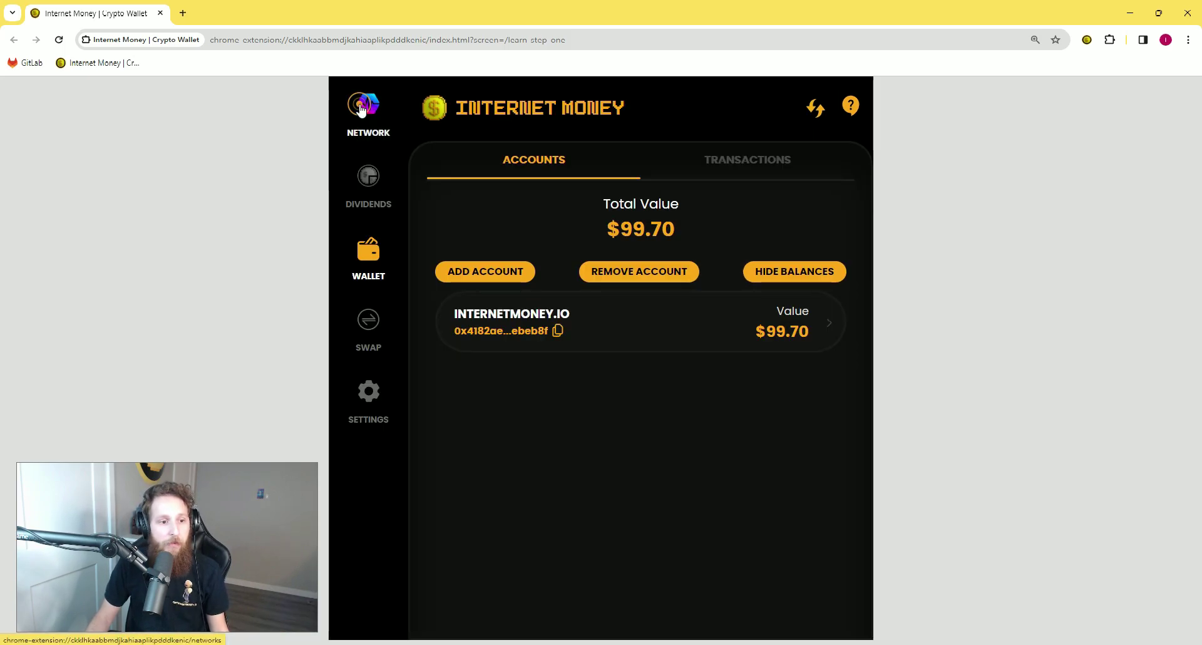
pyautogui.click(369, 323)
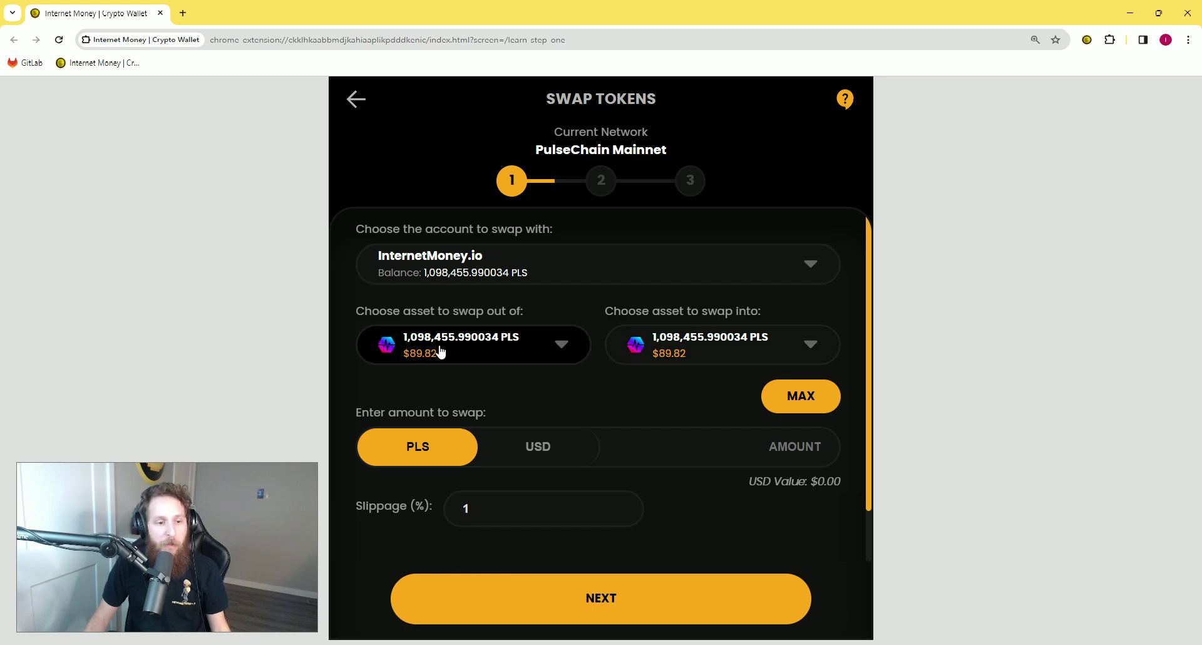
pyautogui.click(716, 352)
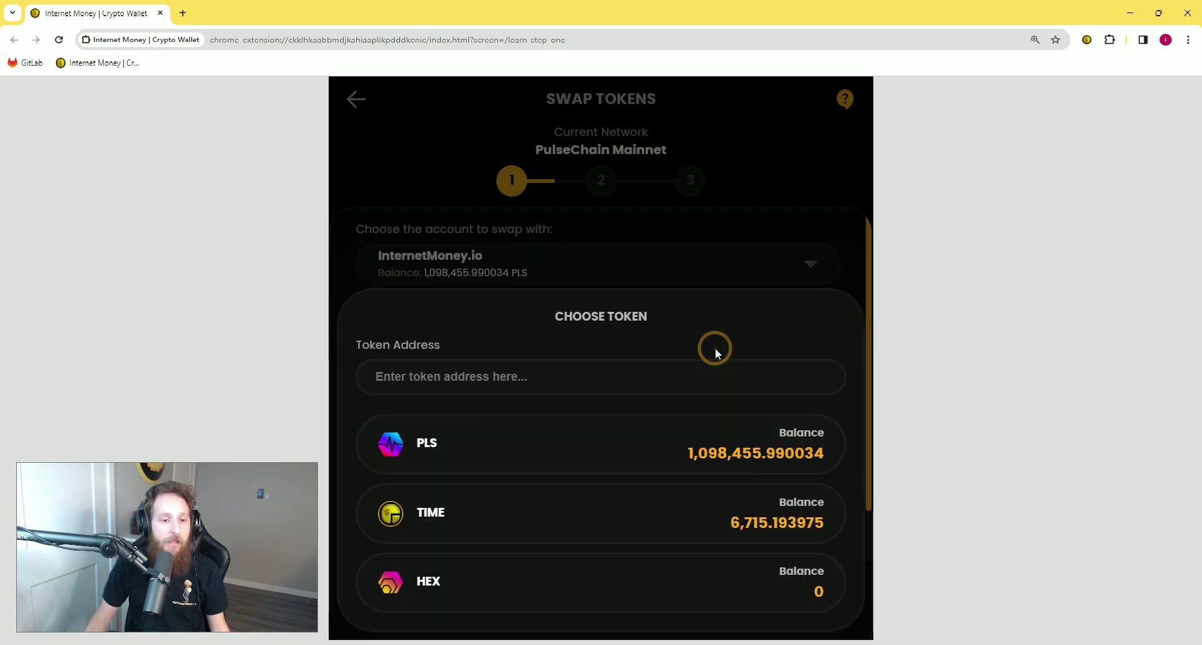
pyautogui.click(577, 585)
# - Enter the swap amount as 125,000 PLS, worth $10.22
pyautogui.click(525, 449)
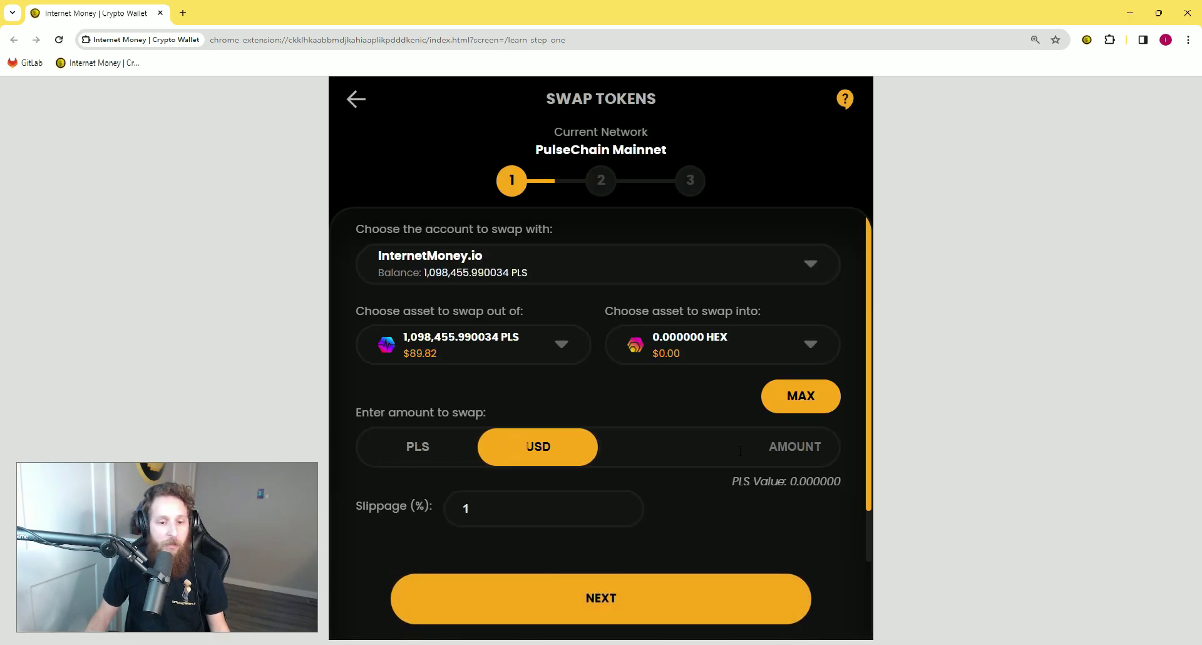
pyautogui.click(457, 452)
pyautogui.click(819, 449)
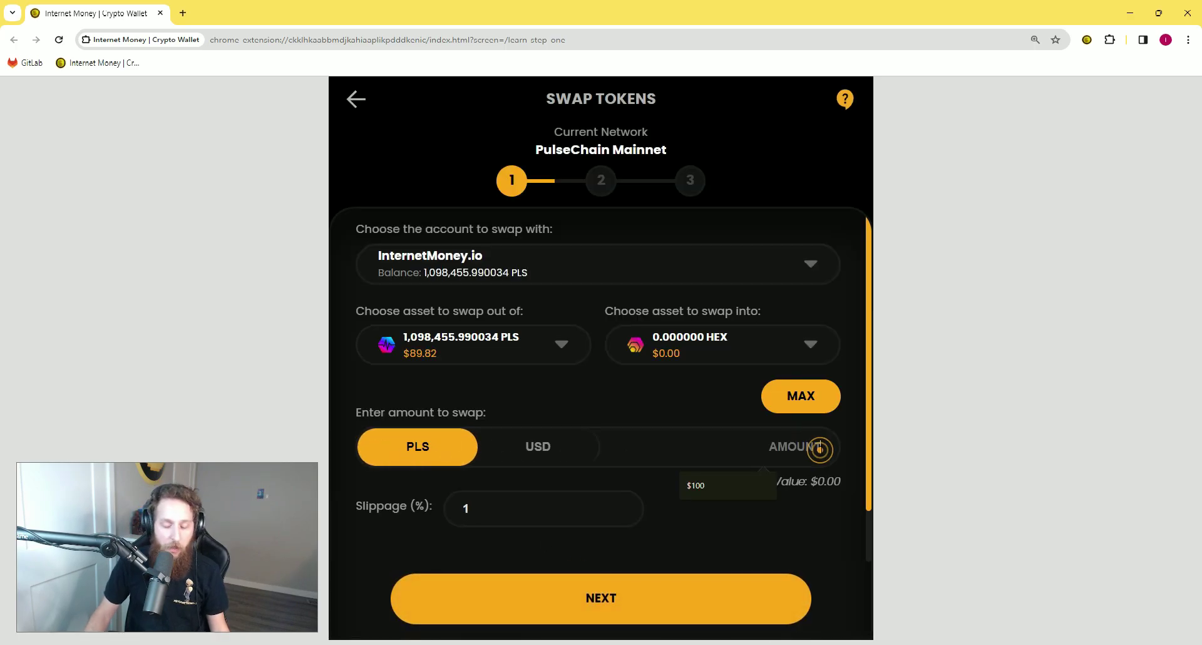
pyautogui.write('125,000')
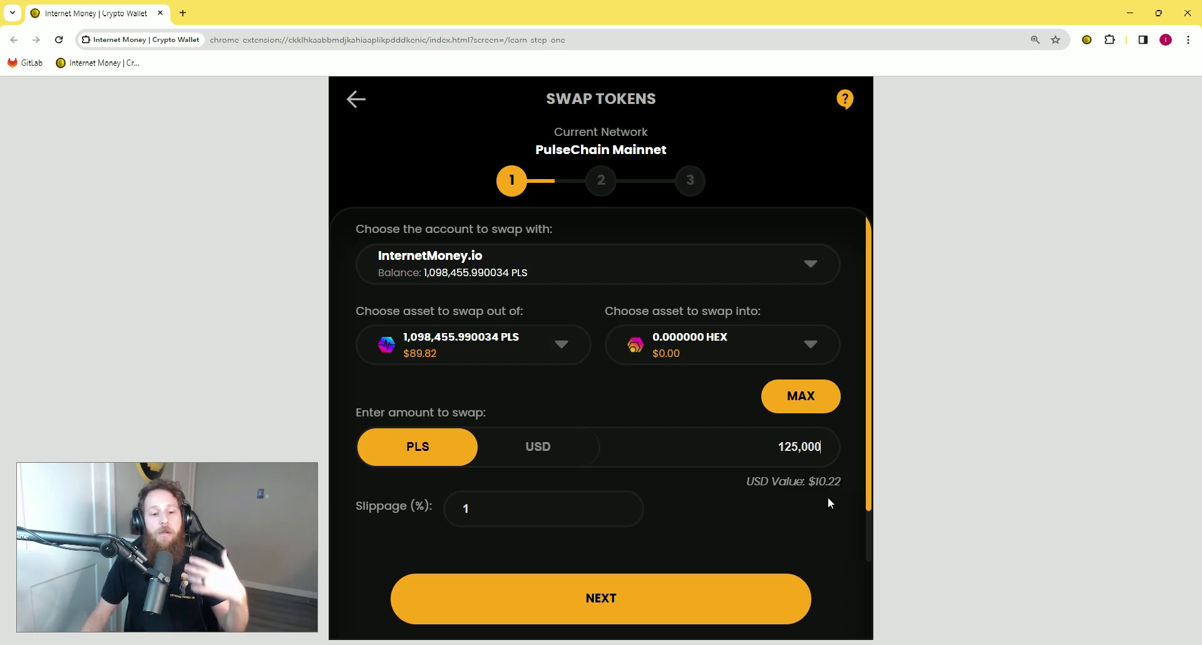
# - Load the HEX quotes for 125,000 PLS, with Phux recommended at 715.776386 HEX
pyautogui.click(713, 597)
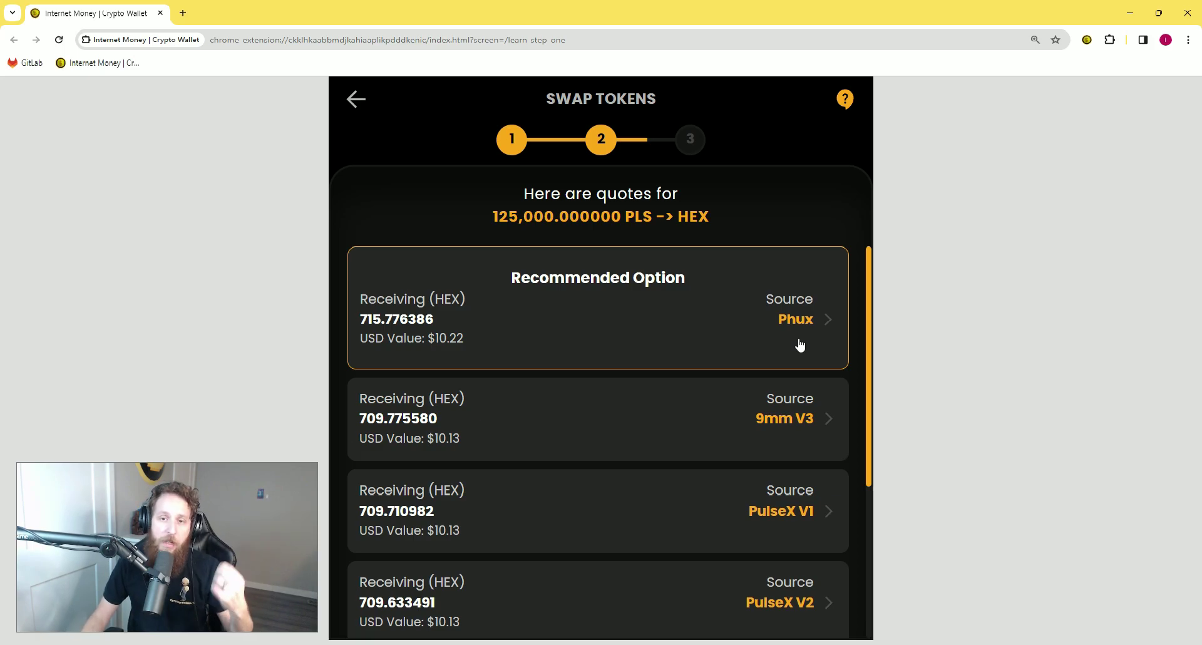
# - Swap 125,000 PLS to HEX using the recommended Phux quote and acknowledge the success message
pyautogui.click(710, 321)
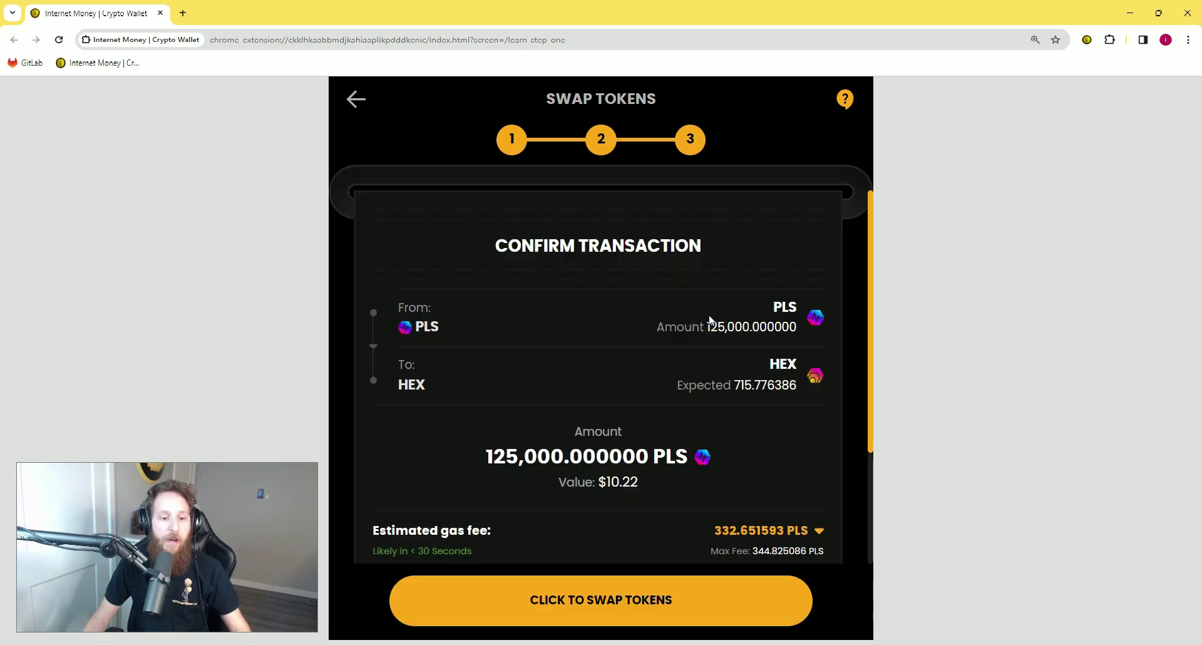
pyautogui.scroll(-3, 710, 321)
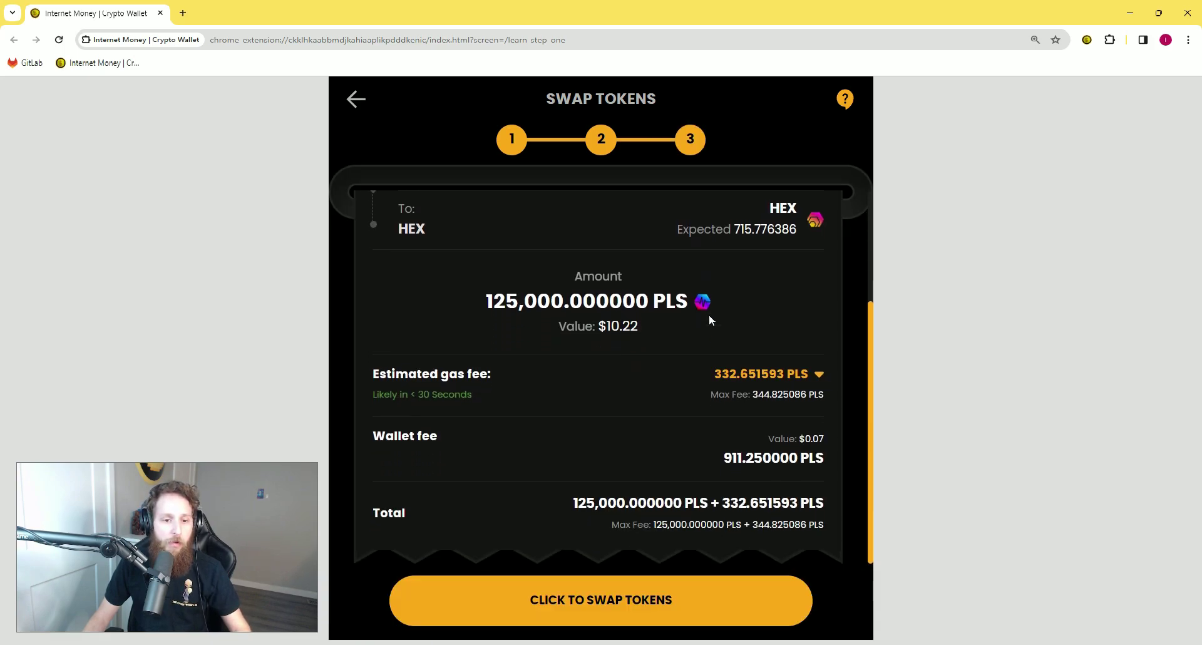
pyautogui.scroll(3, 709, 313)
pyautogui.click(611, 599)
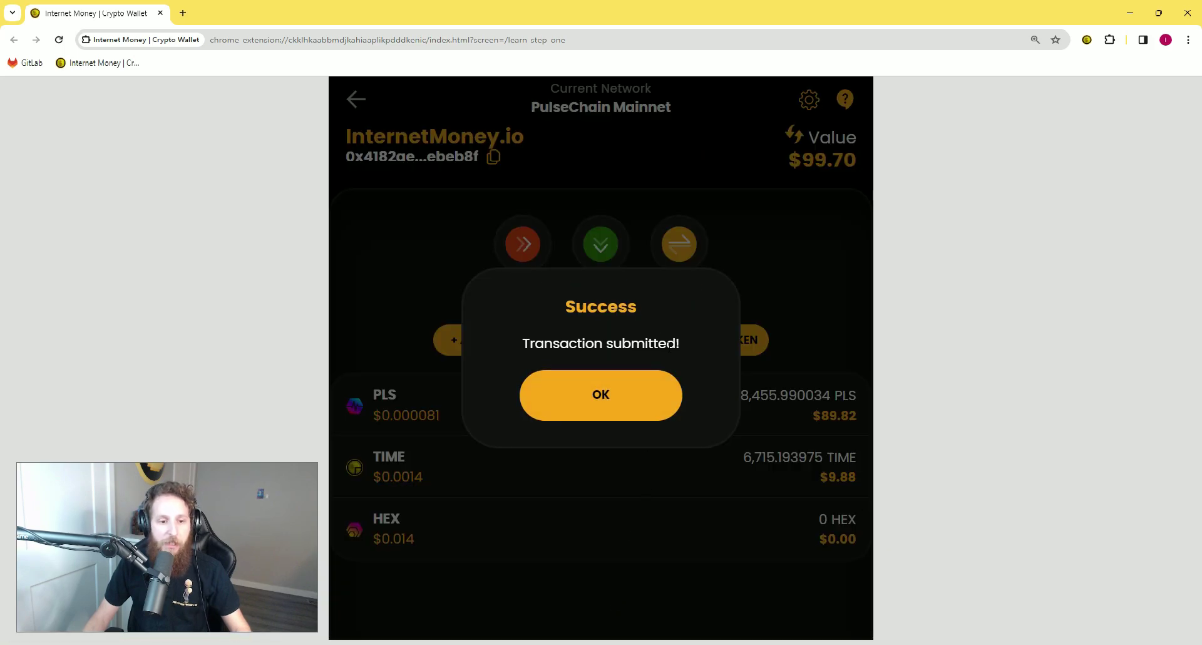
pyautogui.click(602, 395)
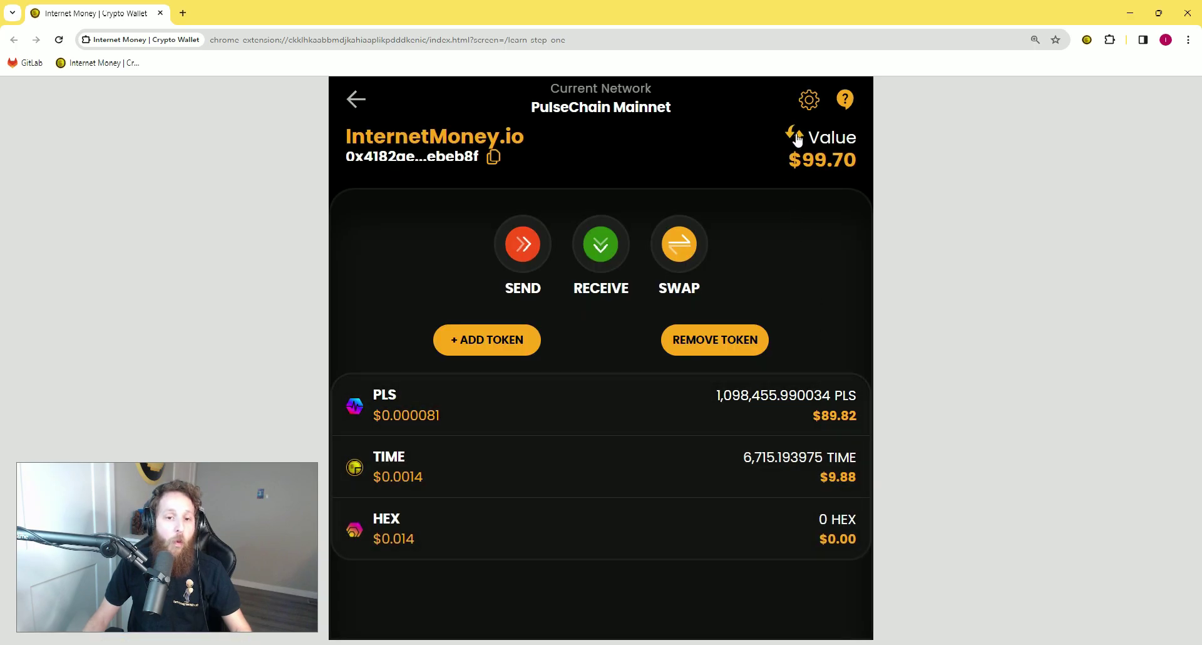
# - Check in the transaction history that the latest 125,000 PLS to HEX swap is confirmed
pyautogui.click(357, 101)
pyautogui.click(769, 168)
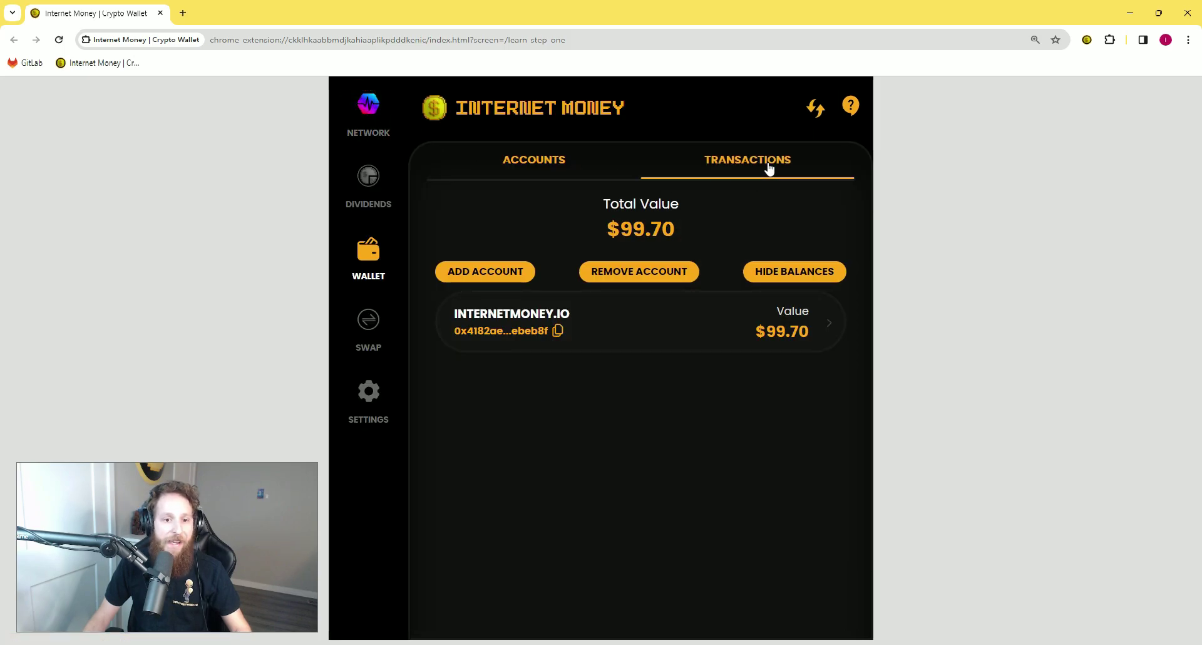
pyautogui.click(726, 161)
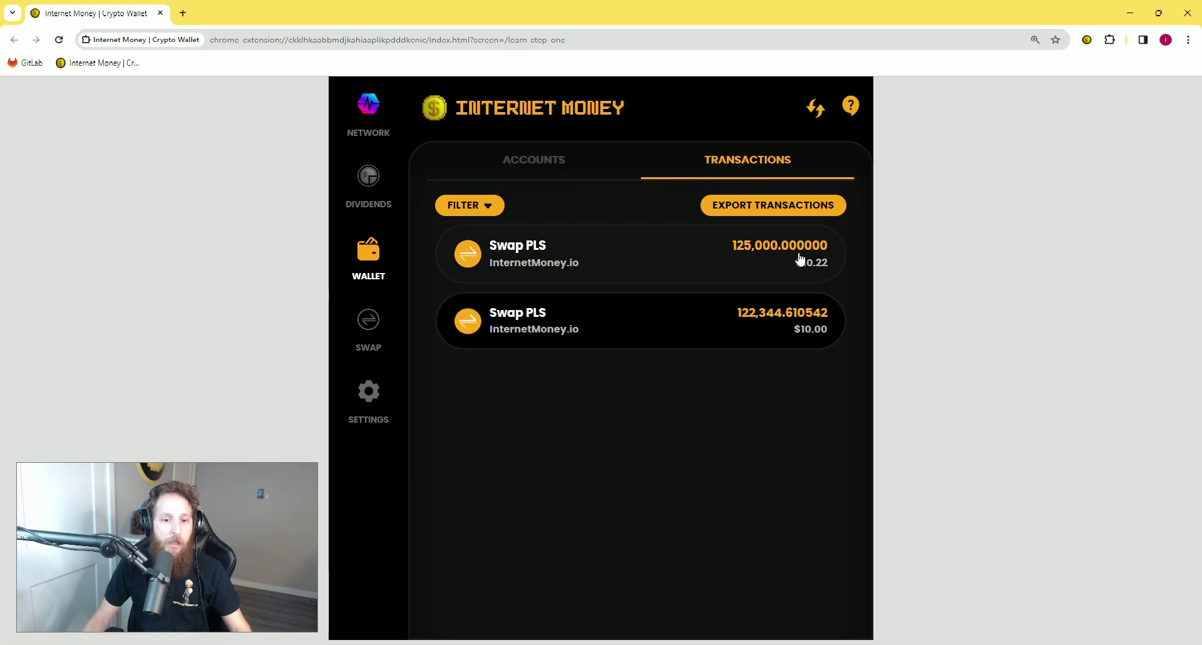
pyautogui.click(617, 262)
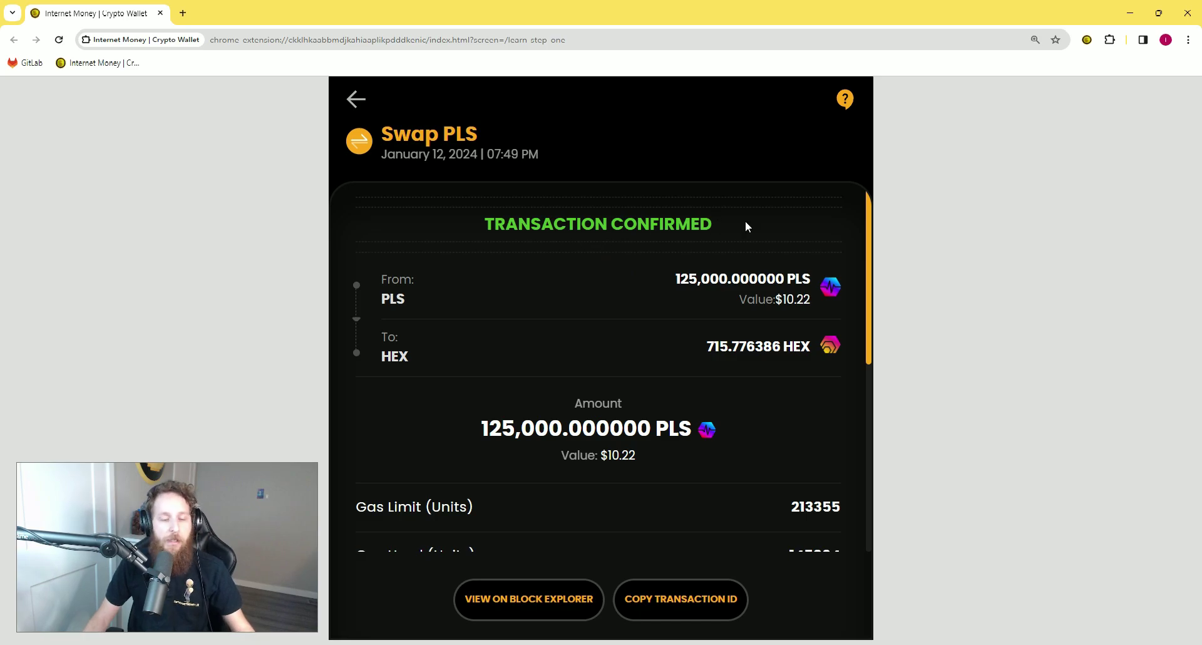
pyautogui.click(355, 99)
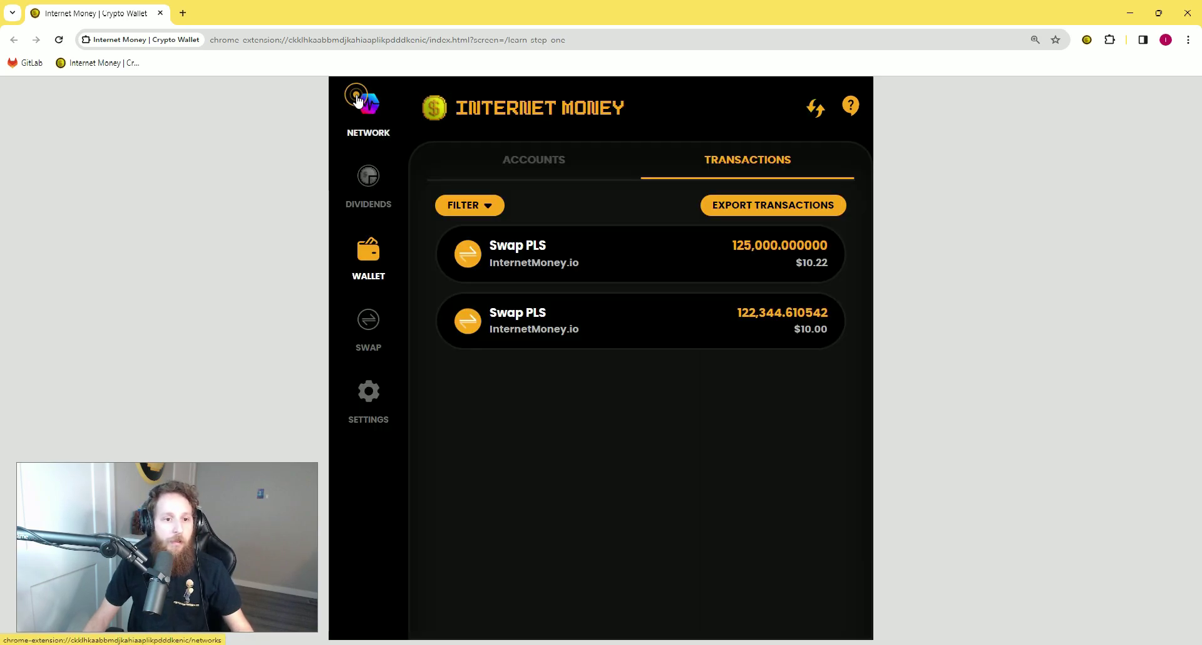
# - Return to the InternetMoney.io account's token balances and refresh them
pyautogui.click(550, 161)
pyautogui.click(599, 323)
pyautogui.click(793, 143)
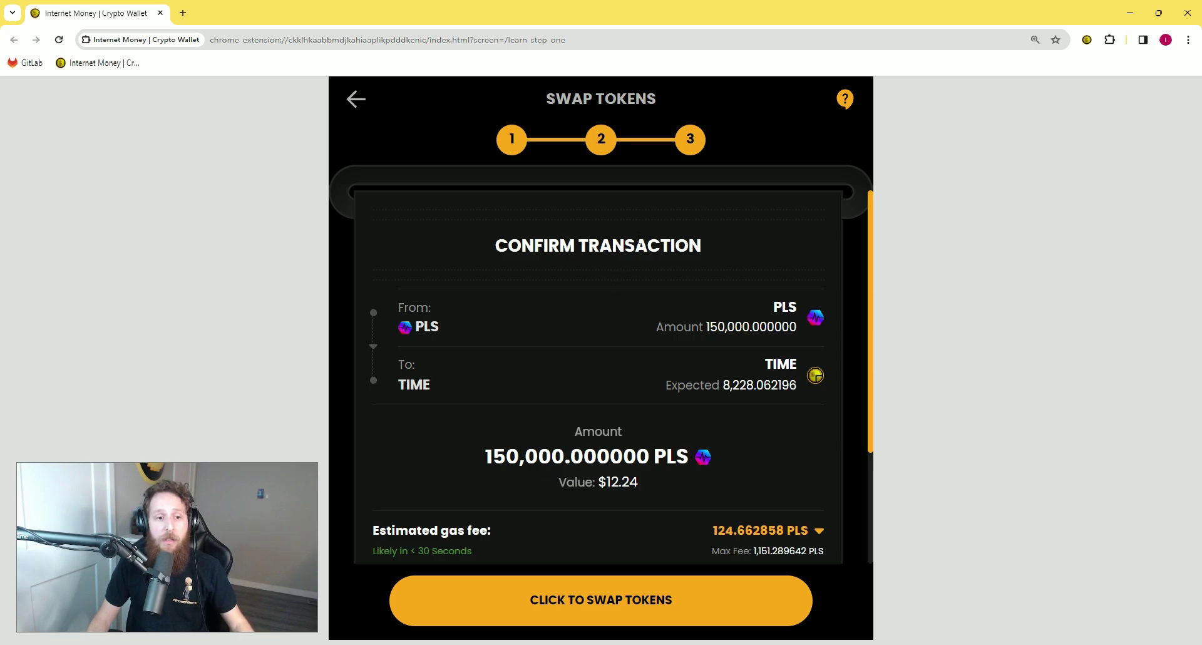
pyautogui.scroll(-1, 516, 272)
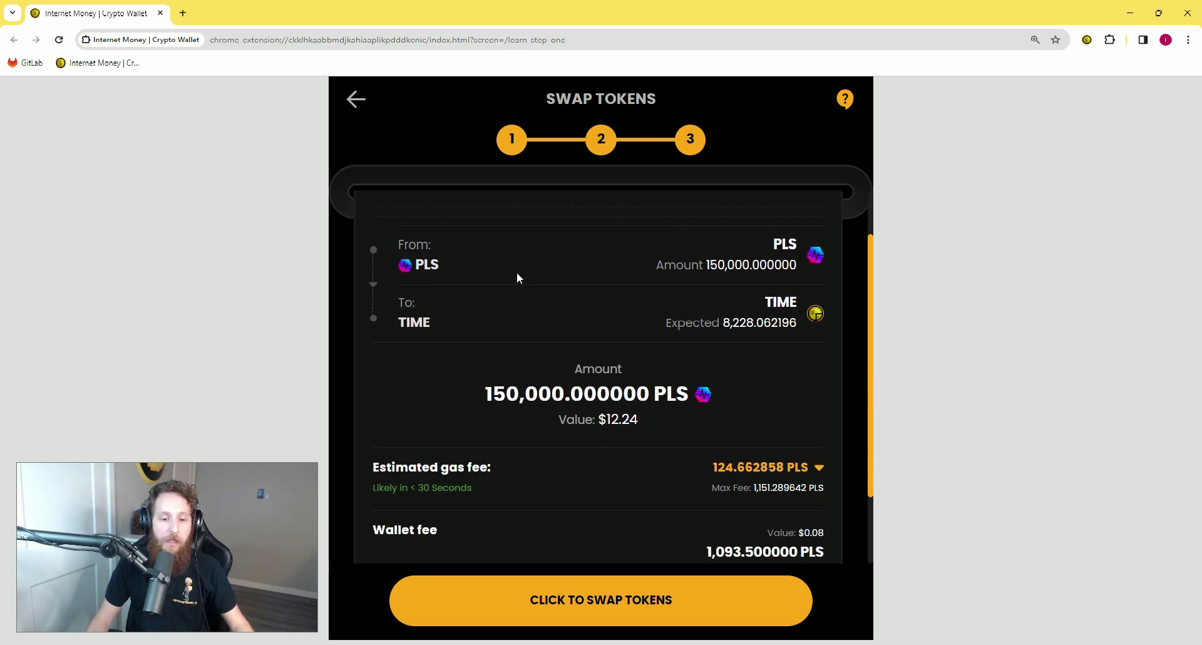
pyautogui.click(820, 469)
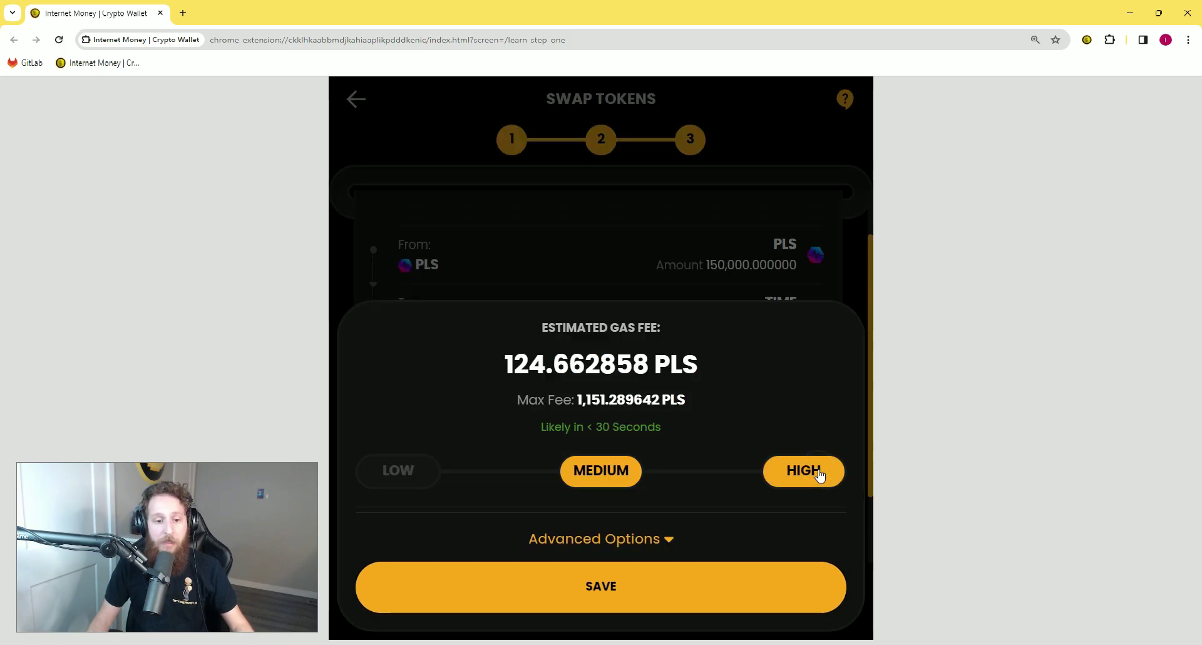
pyautogui.click(639, 545)
pyautogui.scroll(-3, 637, 519)
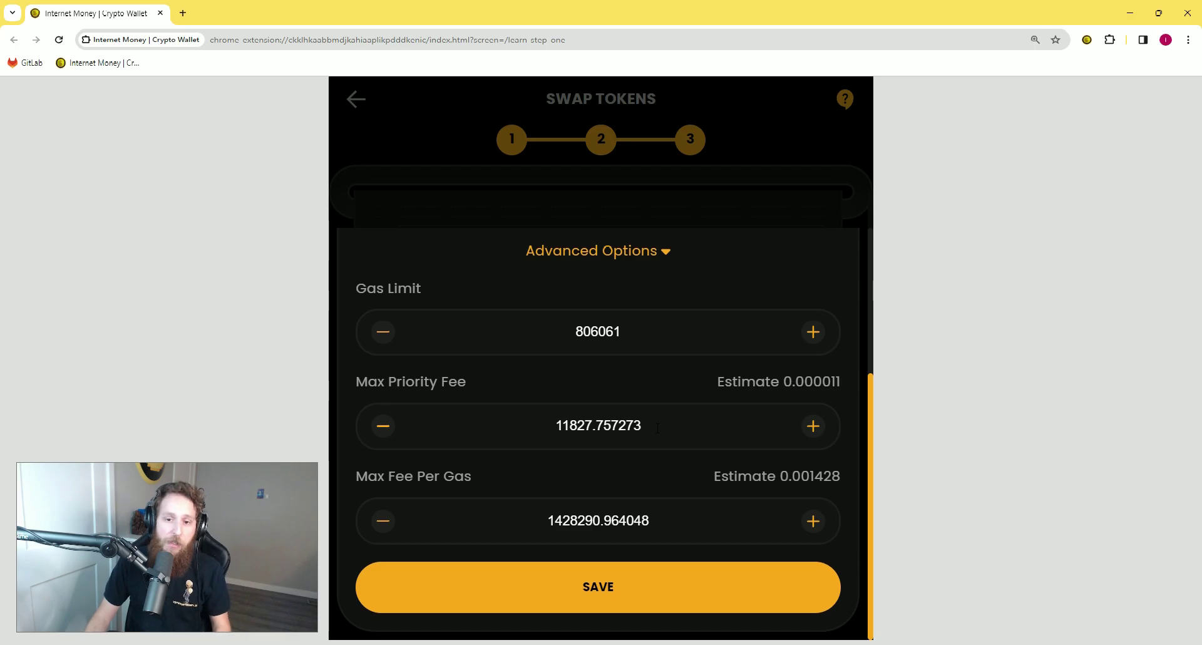
pyautogui.press('Escape')
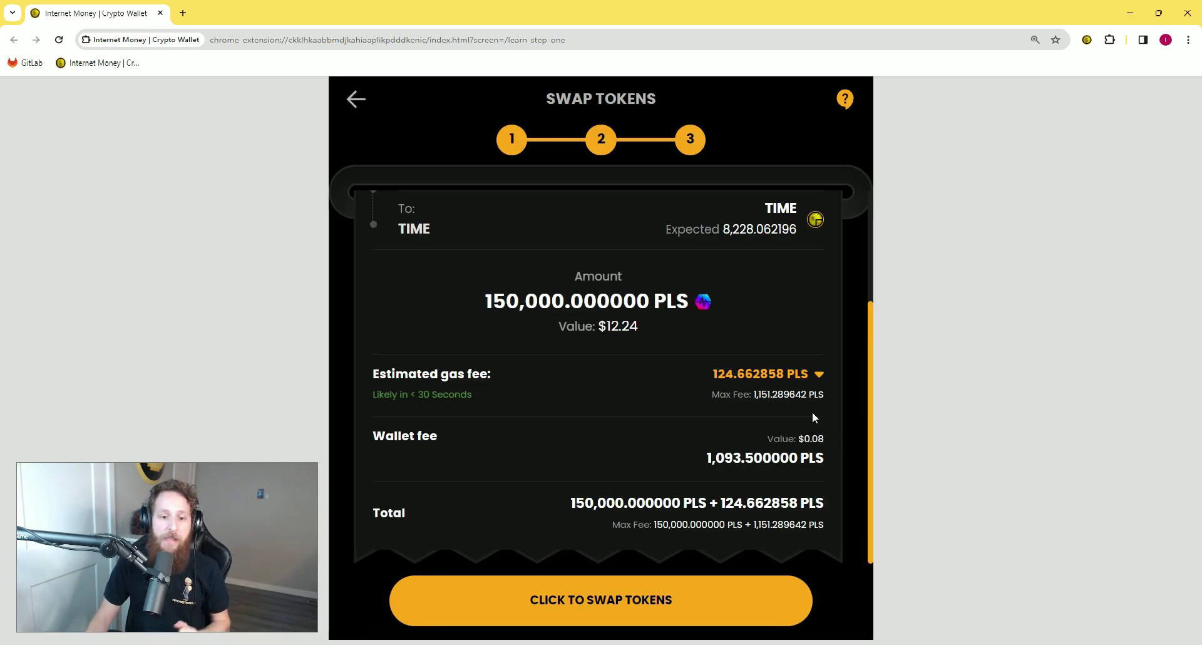
pyautogui.moveTo(371, 436); pyautogui.dragTo(820, 439)
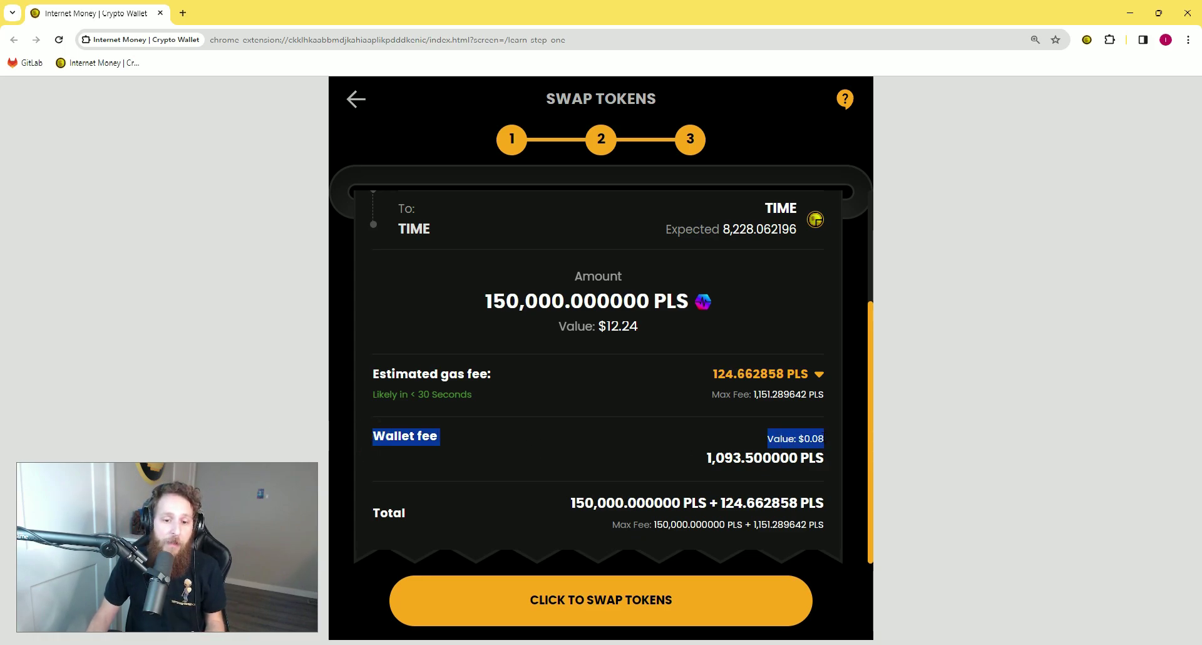